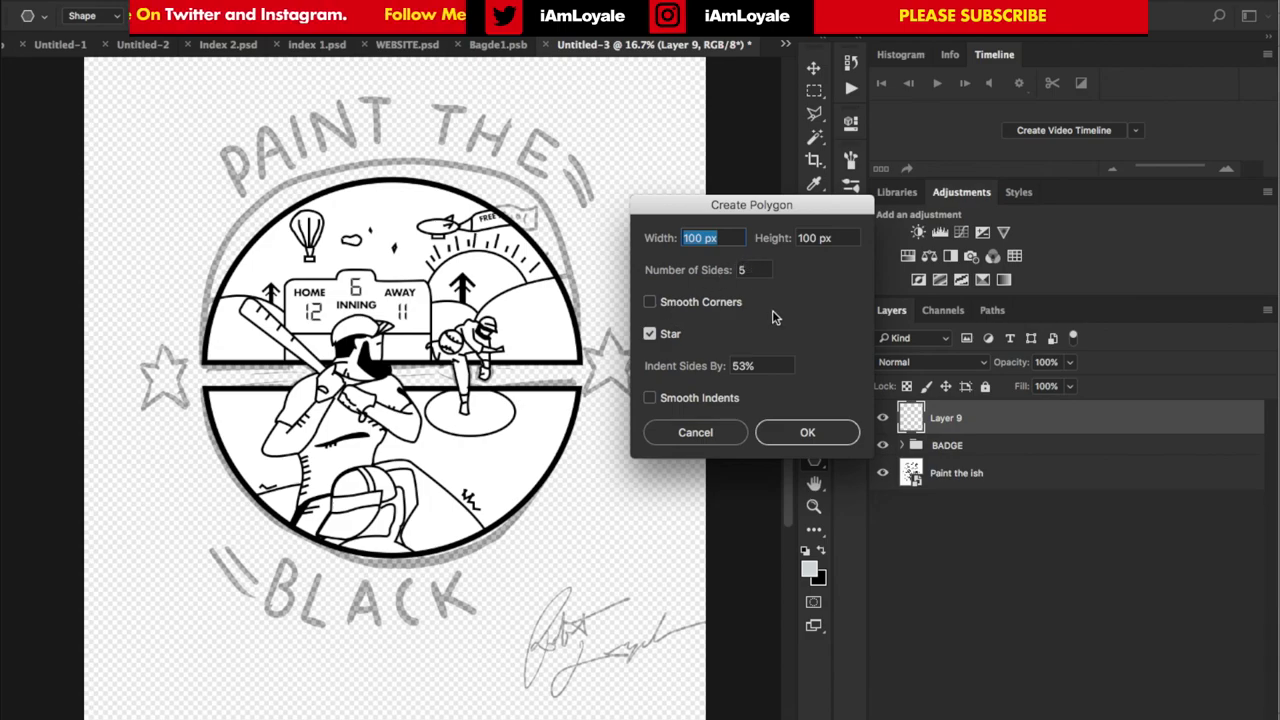
Create a 100 px five-pointed star with its sides indented by 50%
click(762, 365)
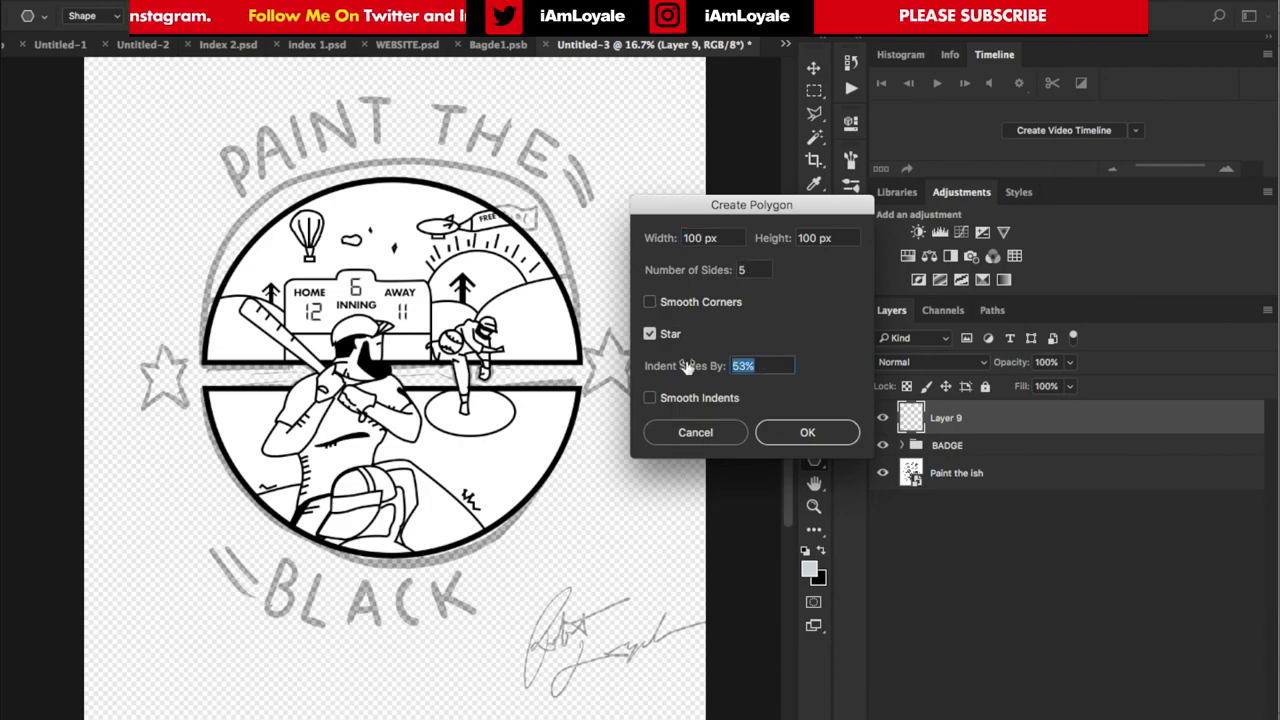
text(50)
click(813, 433)
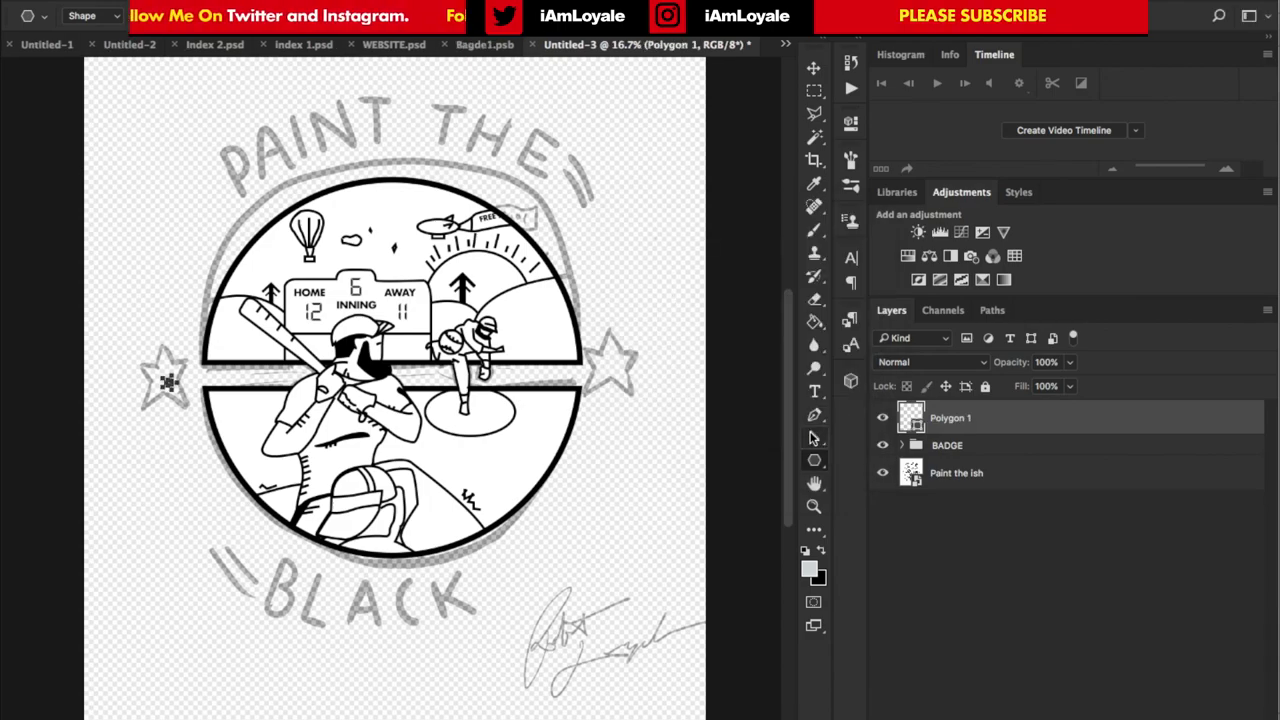
Enlarge, rotate and reposition the star so it matches the sketched star to the left of the badge
key(super+t)
drag(180, 373, 201, 328)
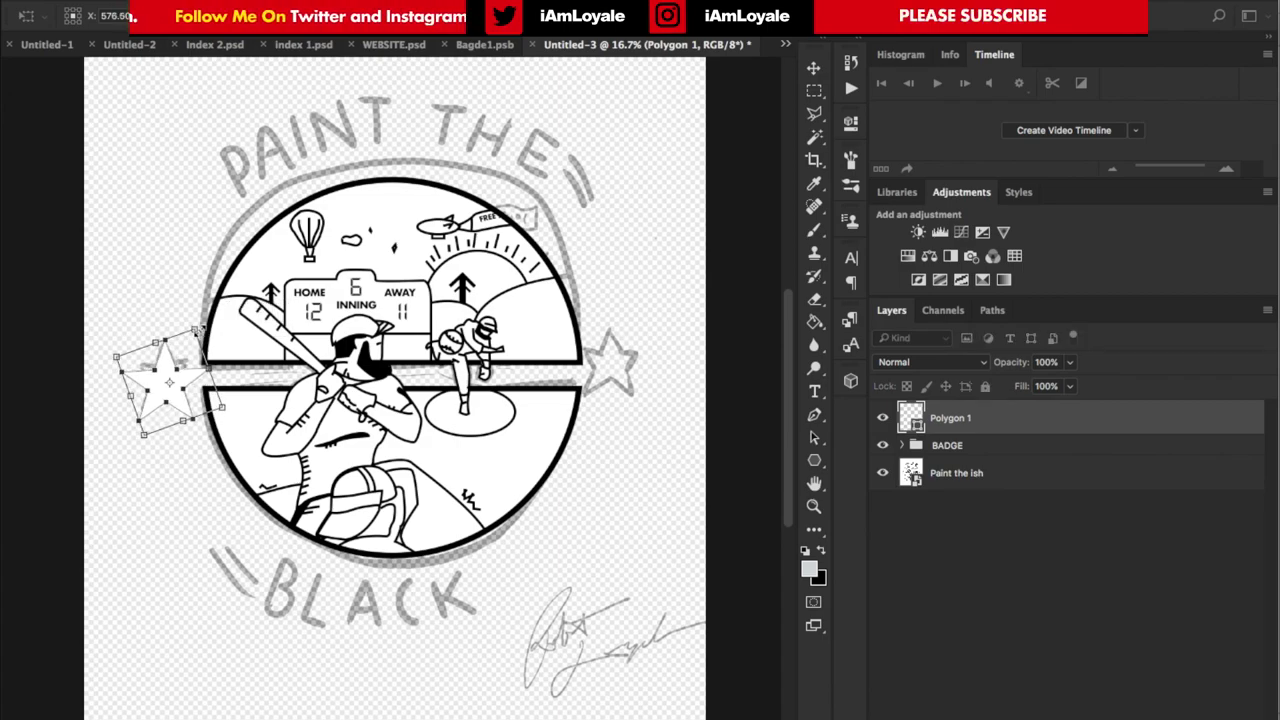
drag(182, 390, 177, 383)
drag(194, 324, 184, 336)
key(Return)
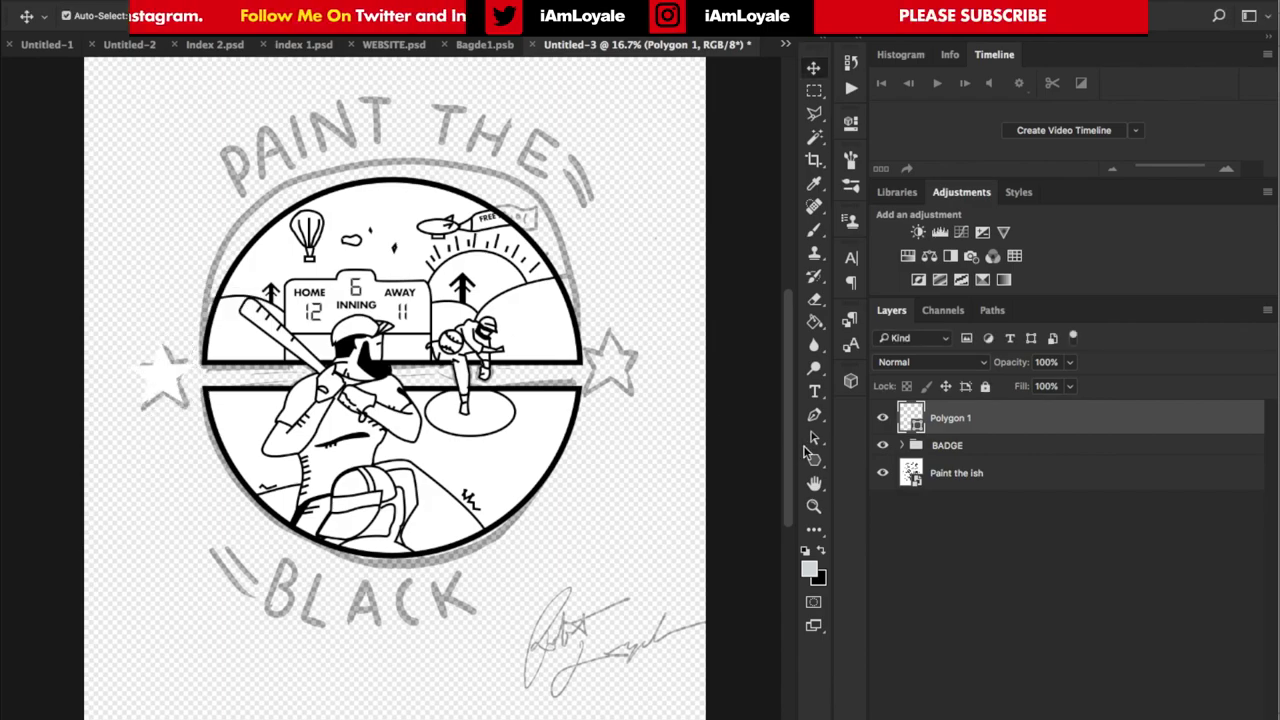
Remove the star's fill and give it a black stroke
click(814, 460)
click(86, 50)
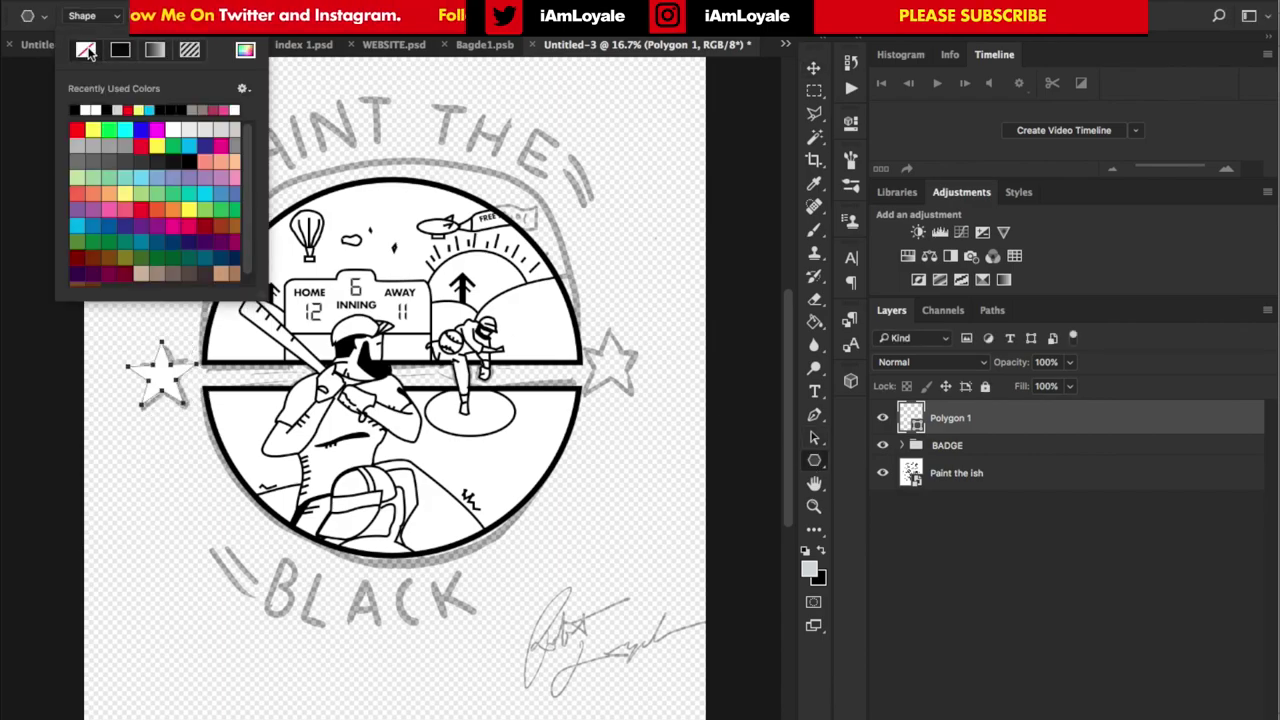
click(89, 53)
click(224, 16)
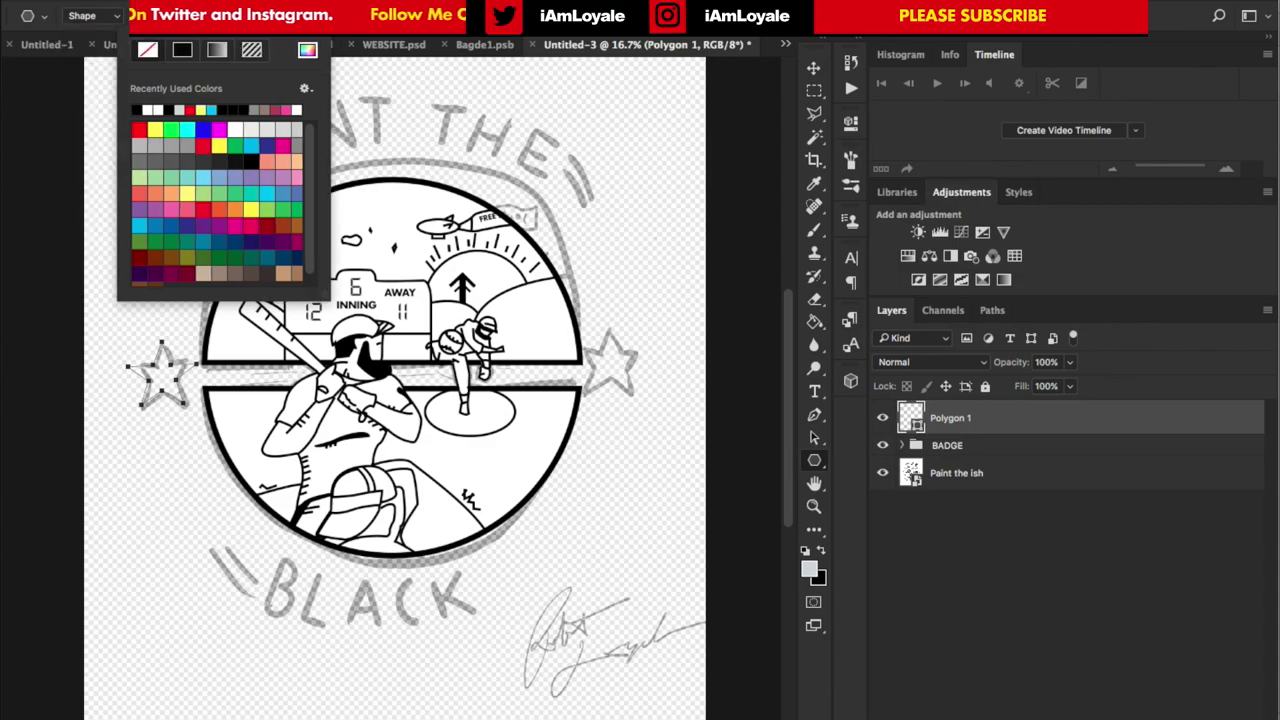
click(138, 110)
click(640, 168)
Duplicate the outlined star and place the copy on the opposite side of the badge, level with the original
key(v)
key(super)
key(super)
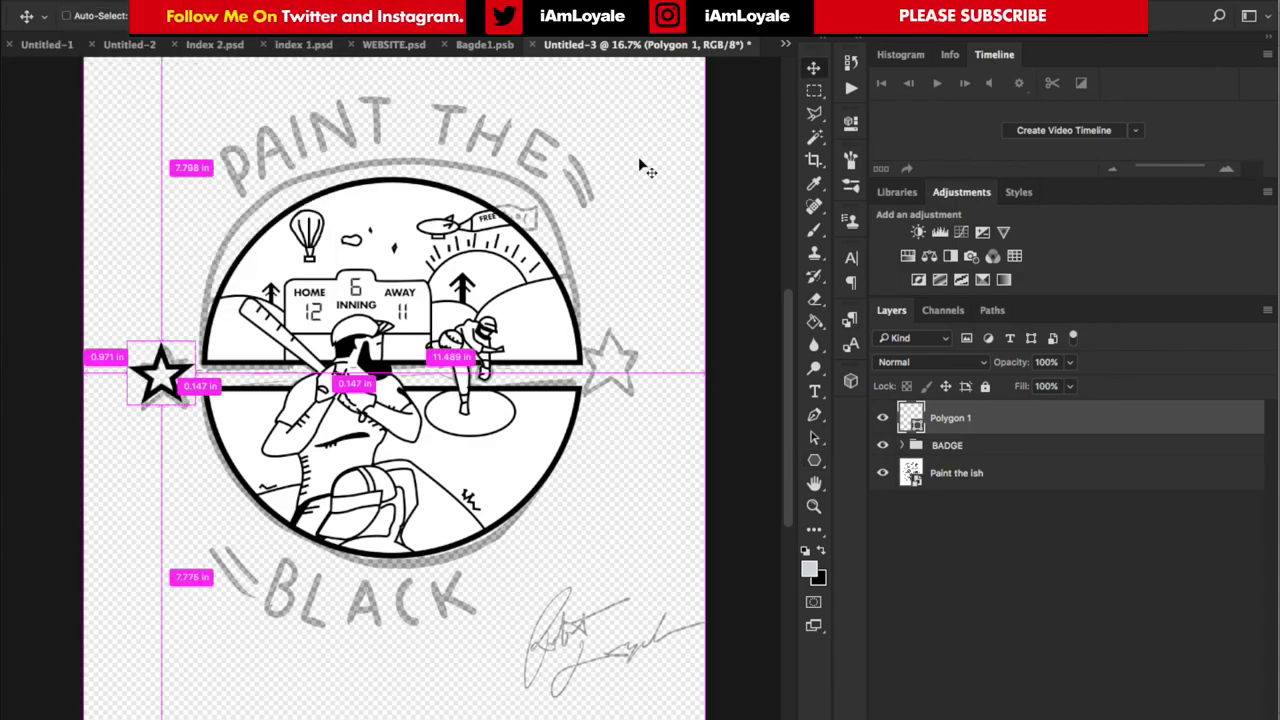
key(super+j)
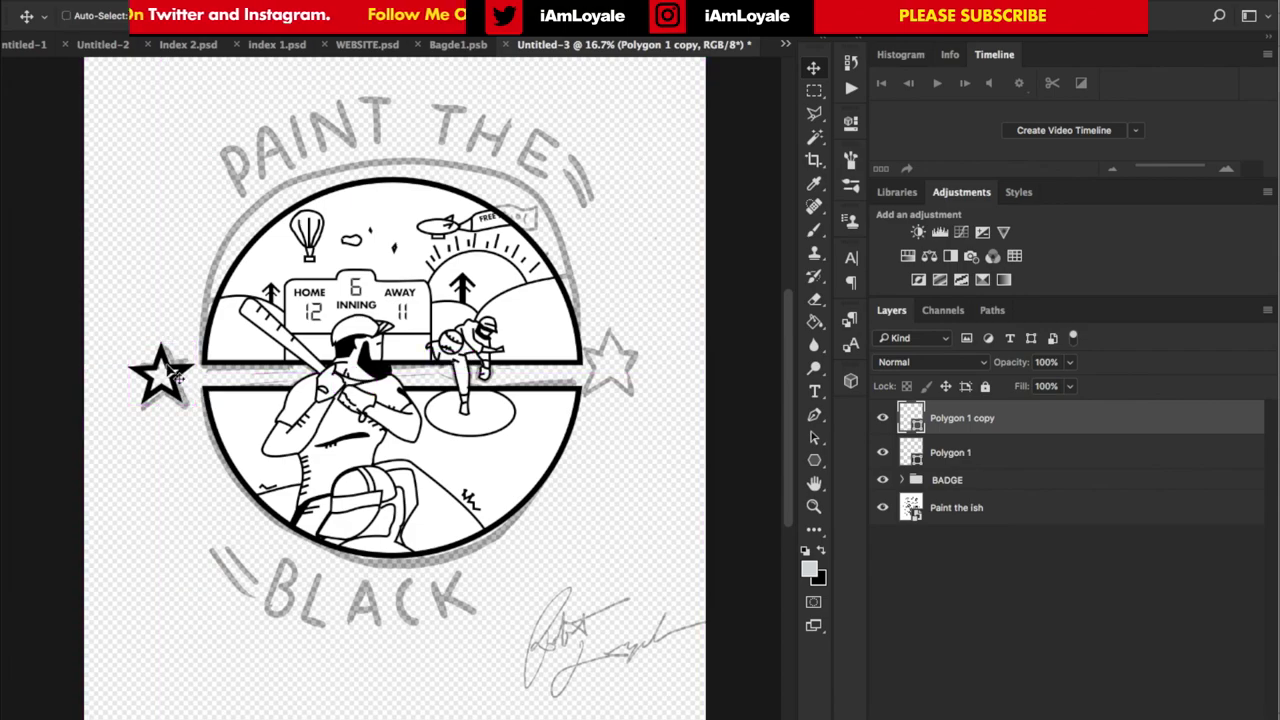
drag(171, 378, 633, 378)
Add a new layer and draw a circle about 2542 px in diameter, centred over the badge with the Ellipse tool
key(super+shift+alt+n)
click(814, 468)
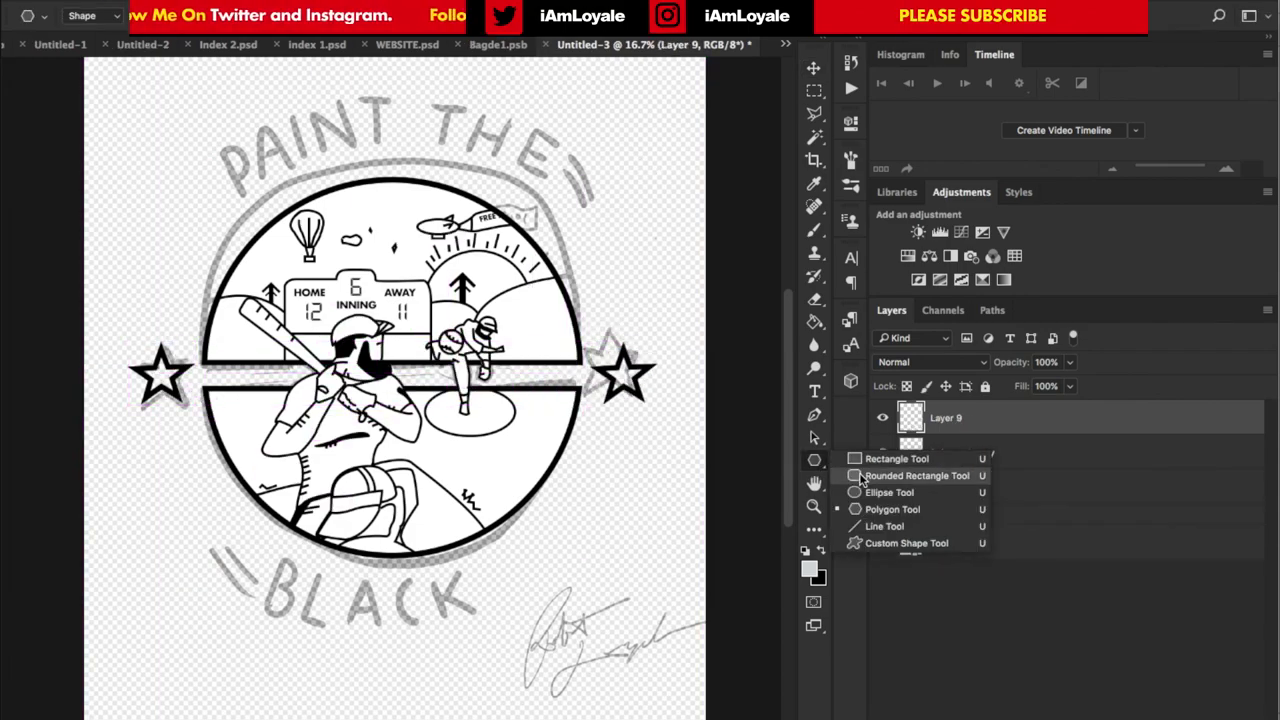
click(862, 492)
mouse_move(388, 364)
mouse_down()
mouse_move(707, 280)
mouse_move(630, 218)
mouse_move(641, 172)
mouse_move(651, 180)
mouse_up()
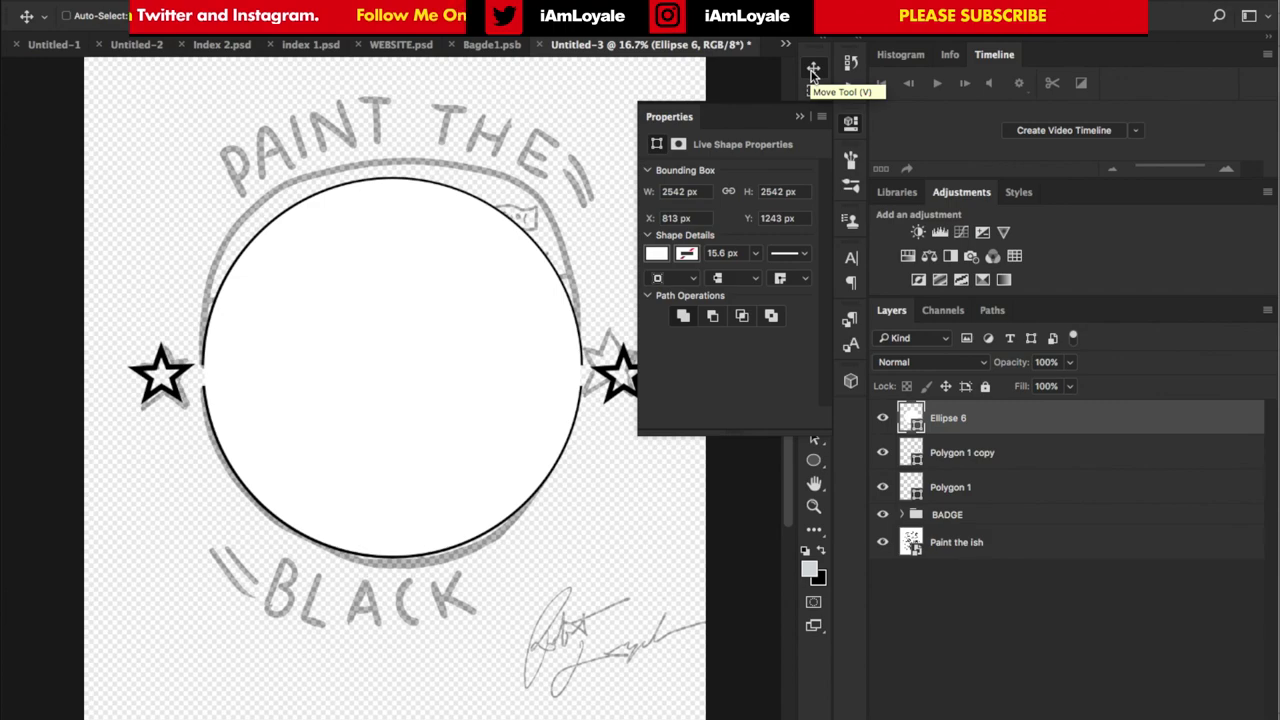
Give the new circle no fill and a black stroke
click(656, 253)
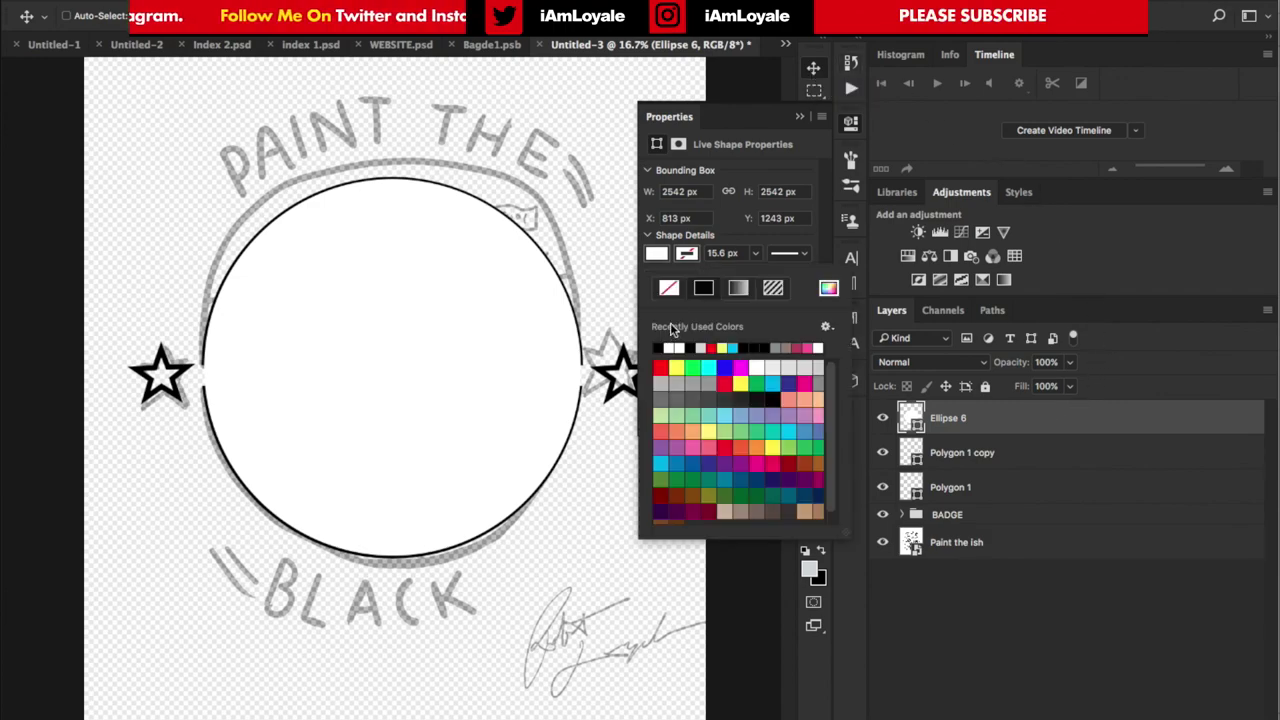
click(669, 289)
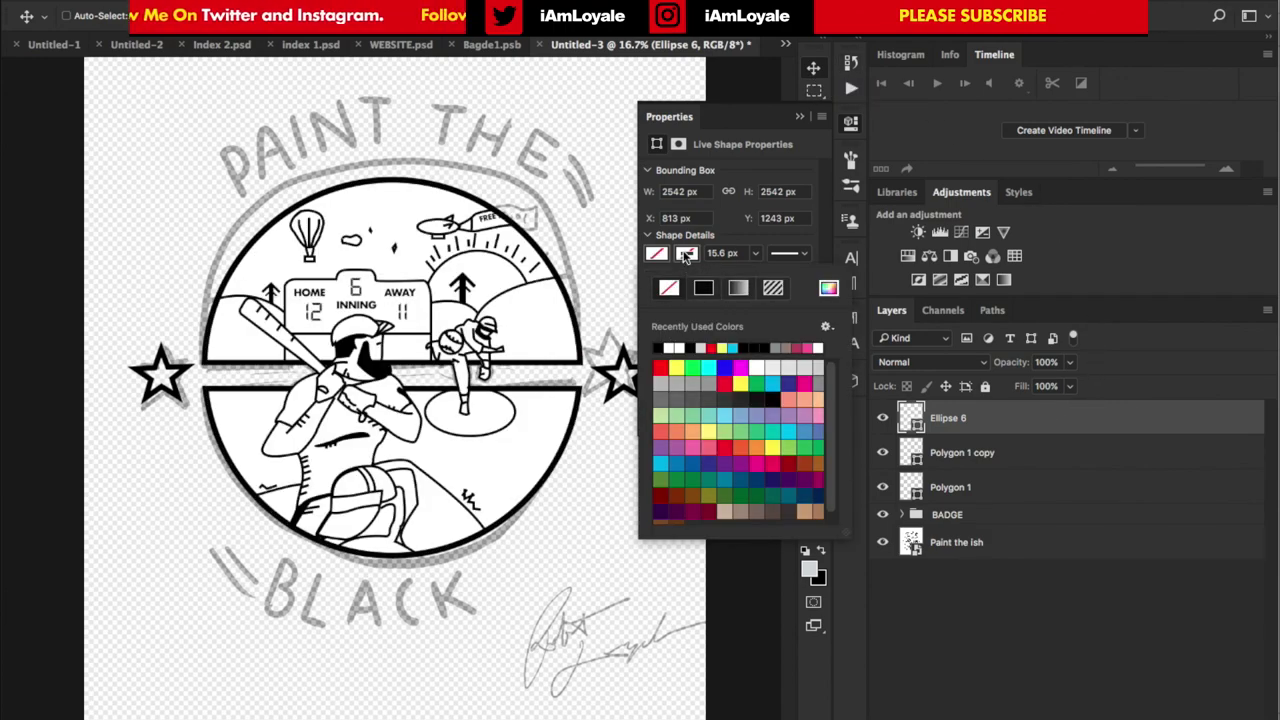
click(704, 288)
click(814, 68)
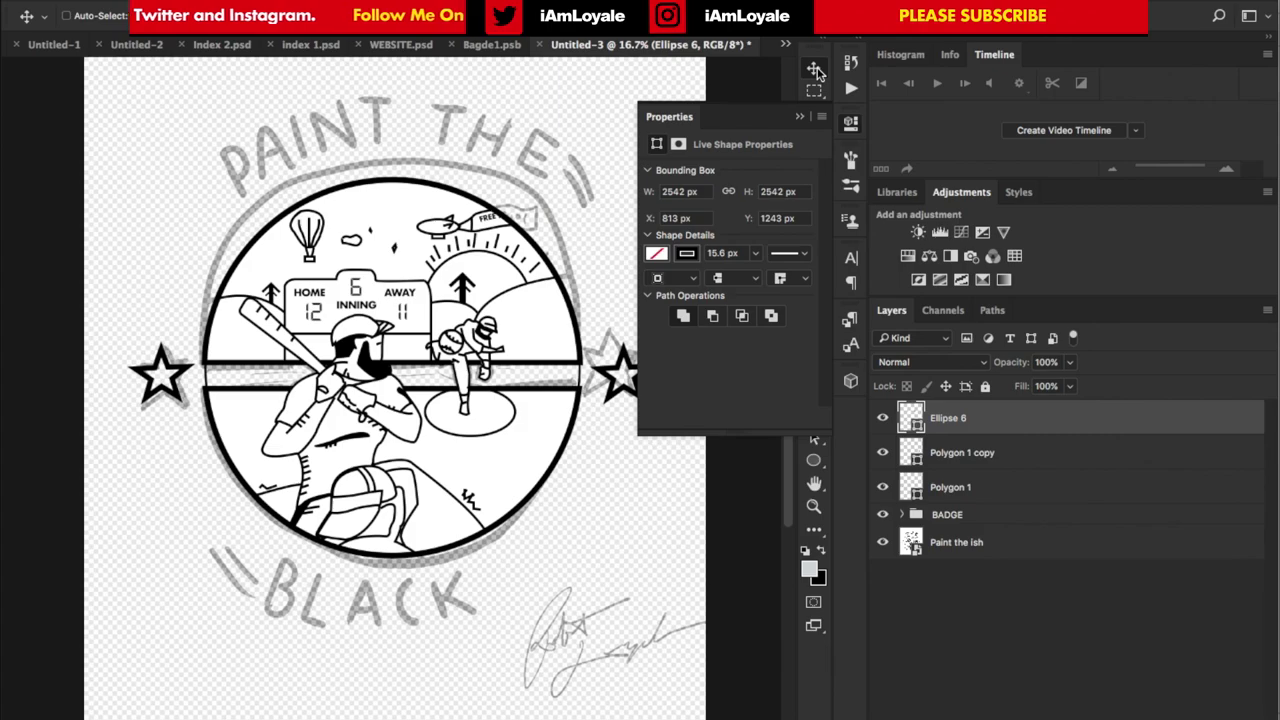
Enlarge the circle around its centre to about 3474 px and set its stroke width to 55 px
key(super+t)
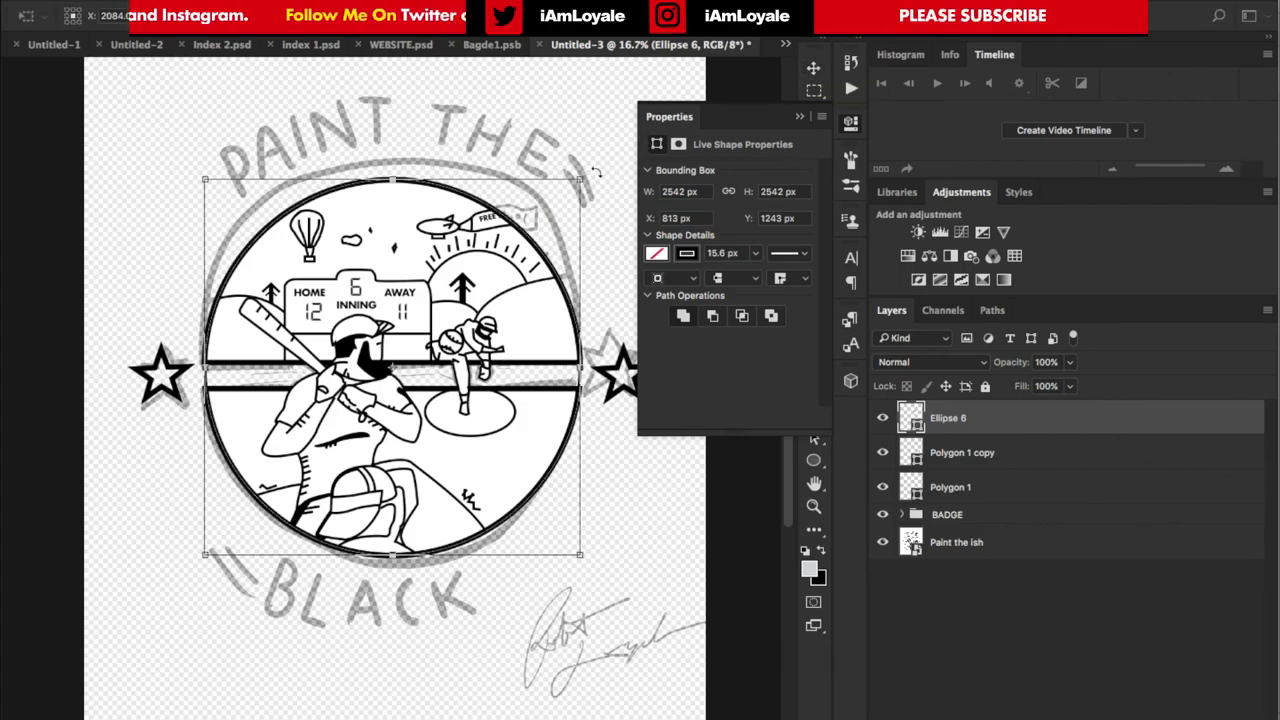
drag(587, 175, 645, 105)
drag(776, 277, 774, 277)
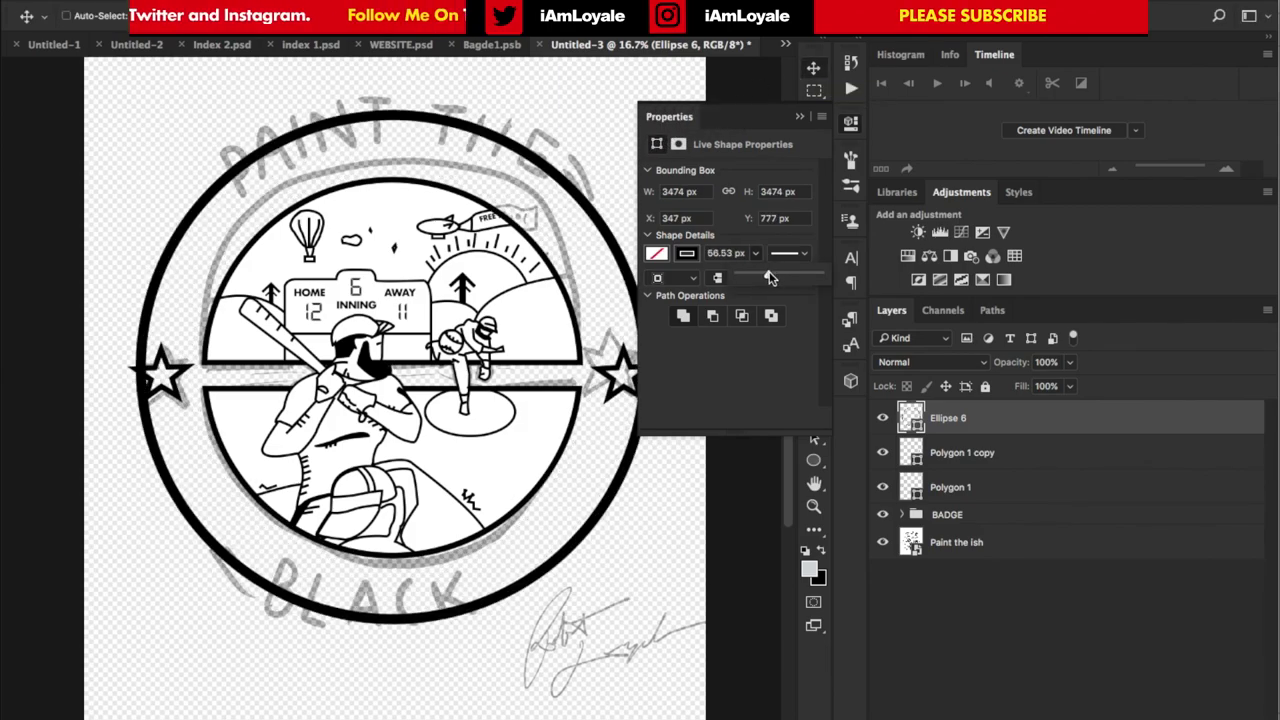
text(55)
key(Return)
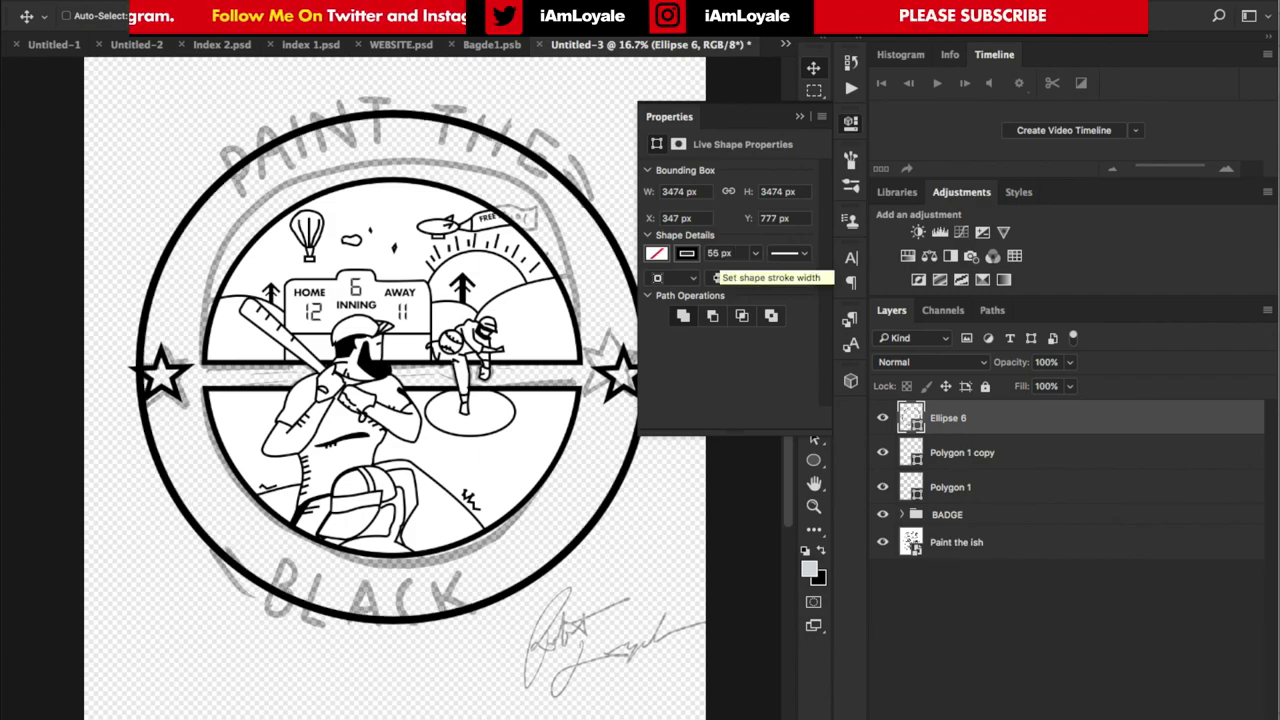
Duplicate the large circle twice, offsetting one copy up and right and the other down and left
key(super+j)
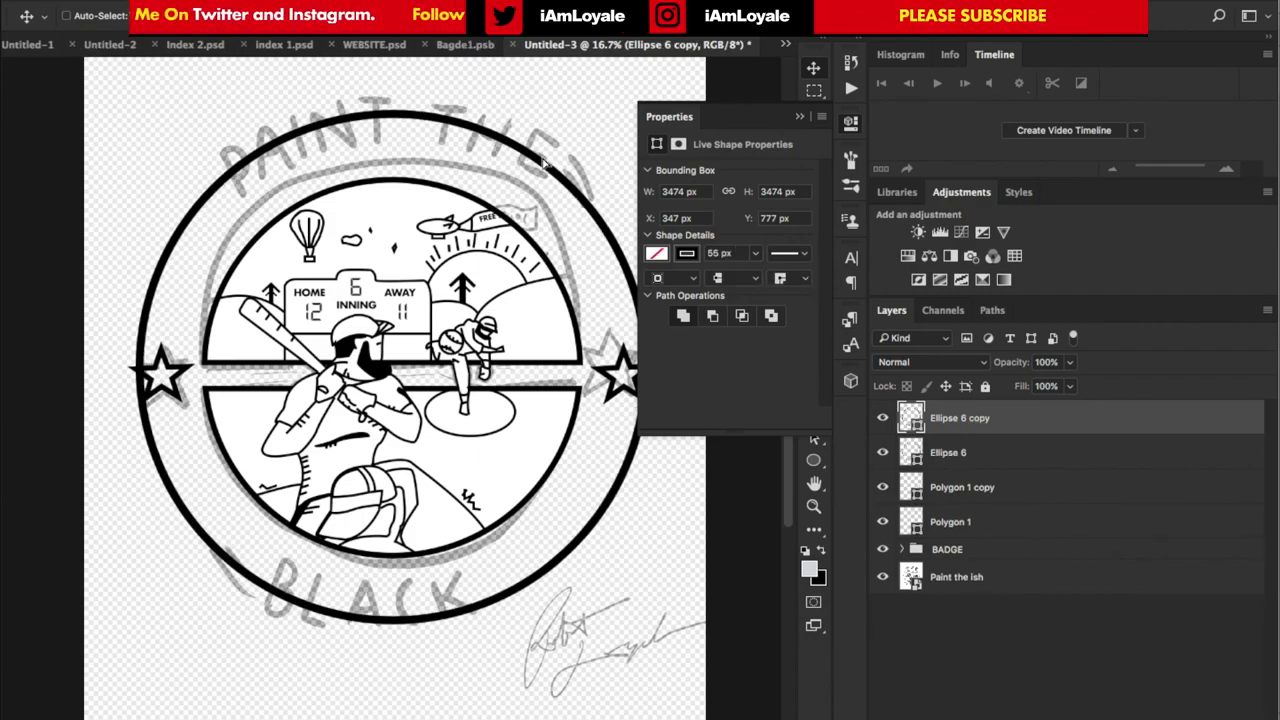
drag(541, 163, 552, 151)
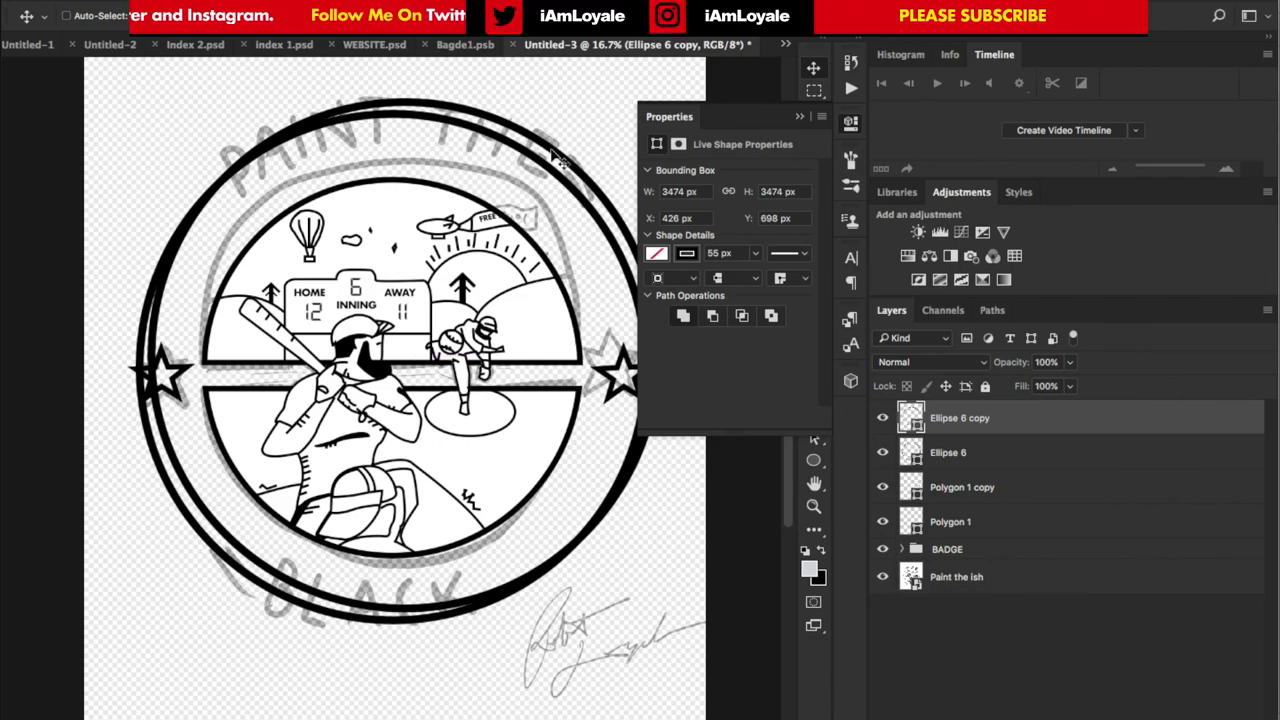
click(966, 452)
key(super+j)
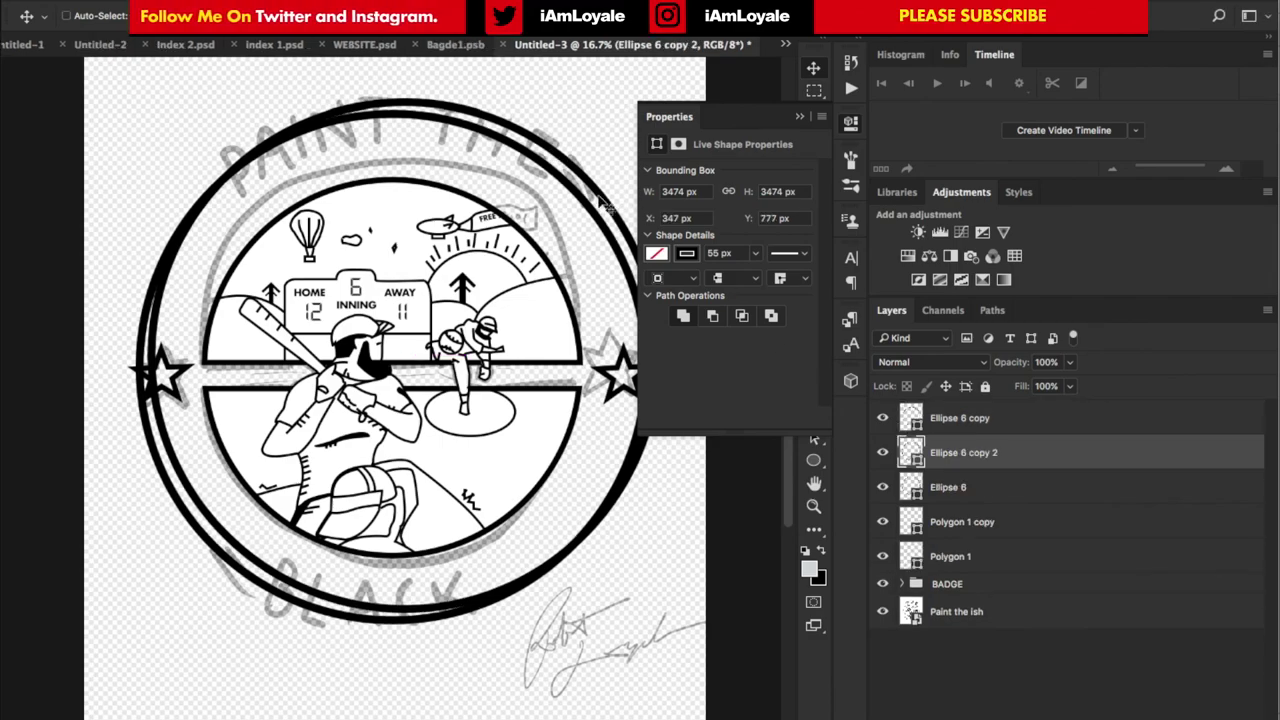
drag(578, 201, 565, 215)
Group the three overlapping circle layers and hide the group
click(1003, 484)
shift+click(1006, 432)
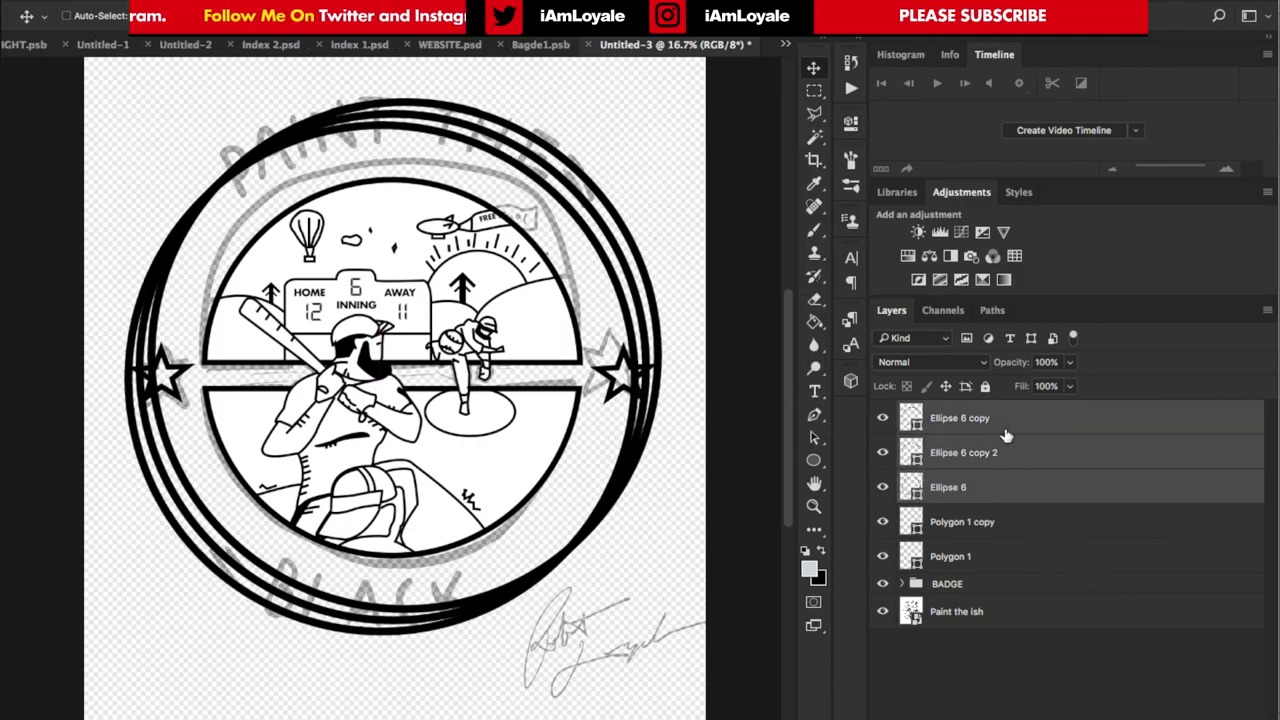
key(ctrl+g)
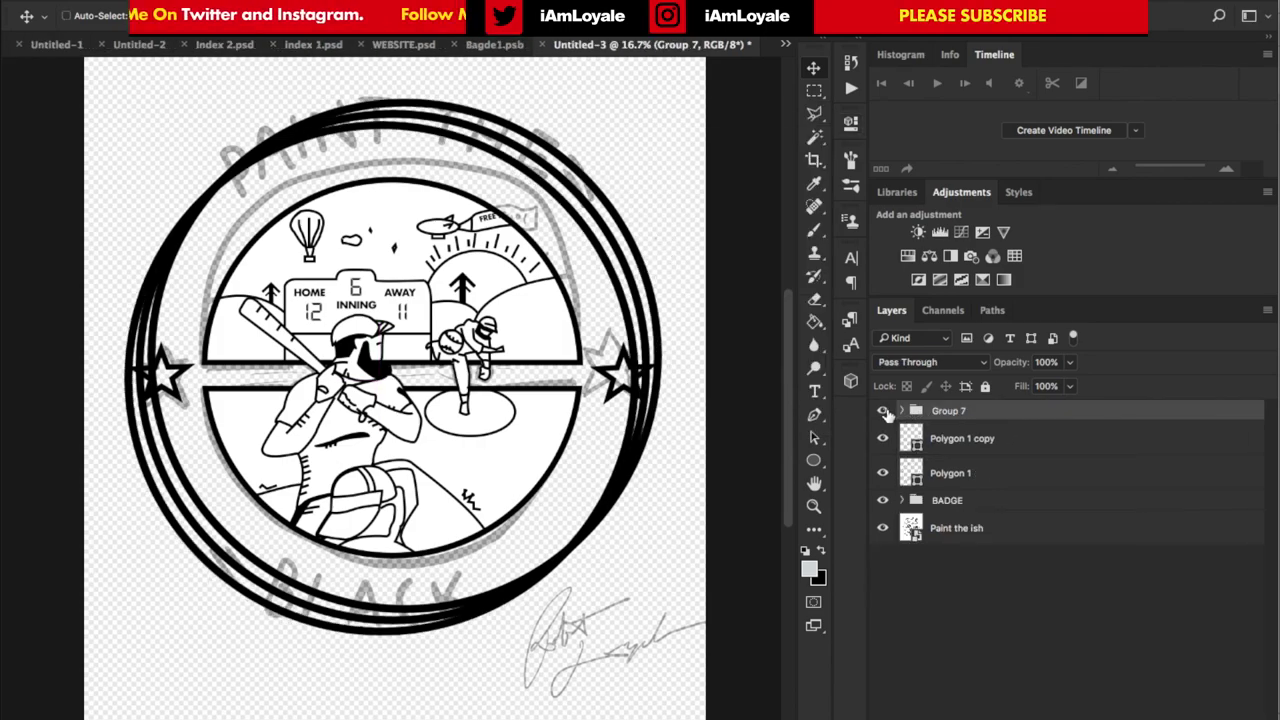
click(884, 412)
Draw another circle above the star layers and enlarge it around the badge's centre to about 3183 px
click(968, 441)
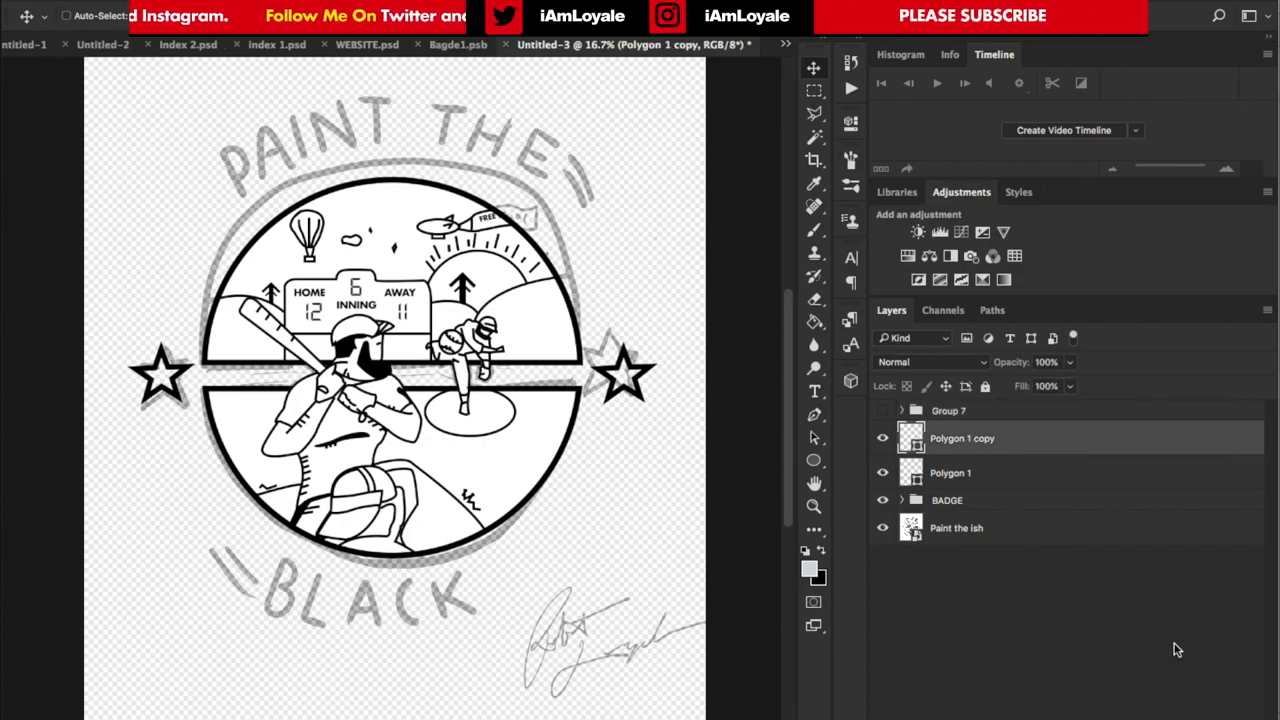
key(u)
drag(396, 363, 704, 184)
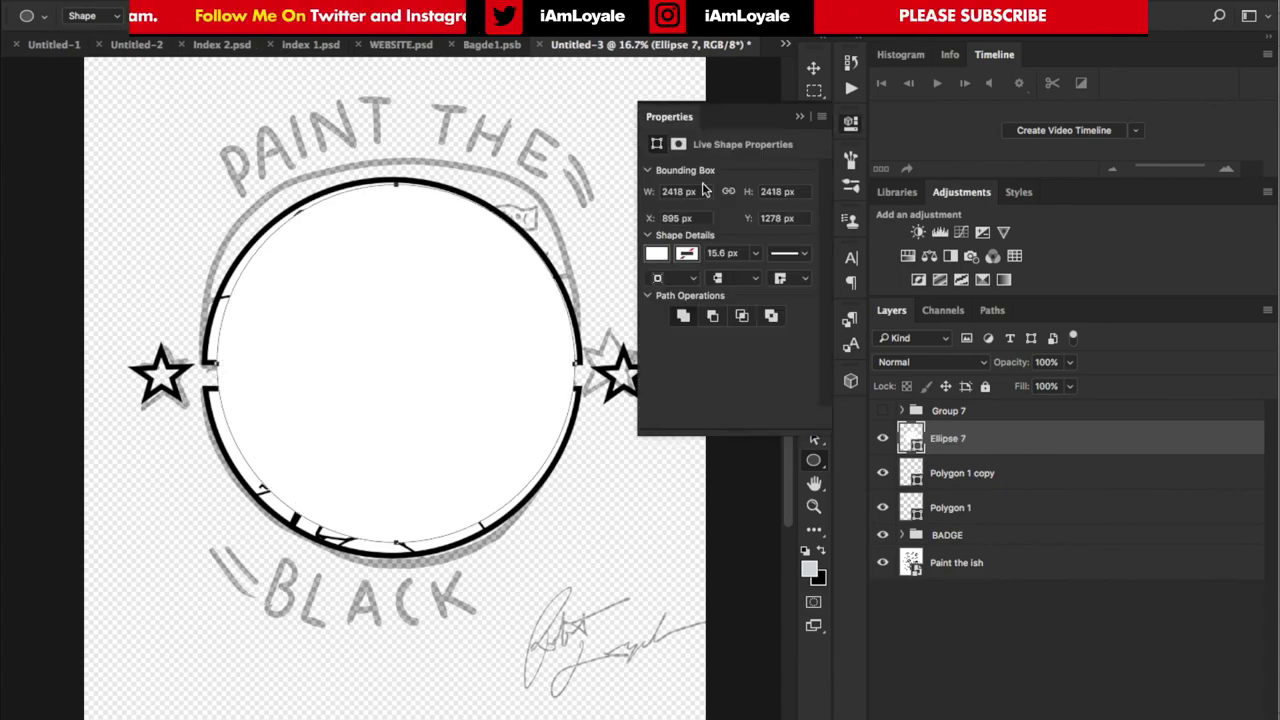
key(super+t)
drag(573, 189, 649, 148)
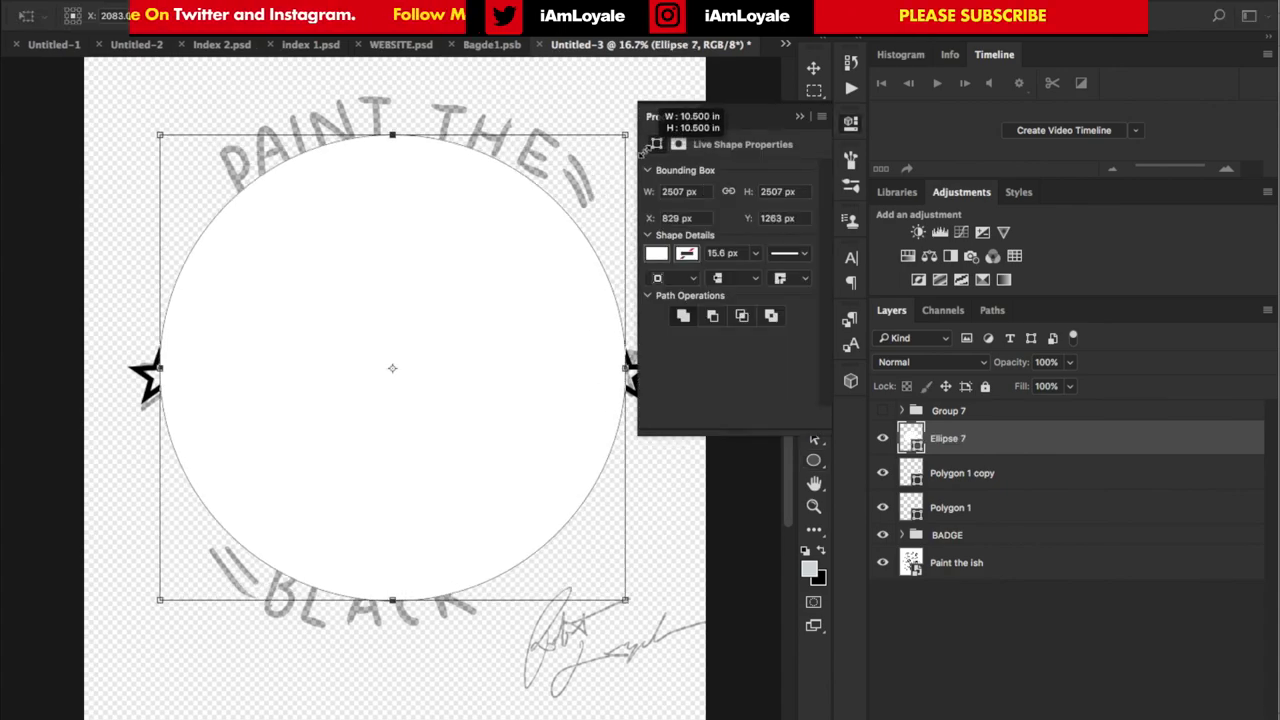
key(Return)
Switch the Ellipse tool to Path mode and give the new circle no fill and a thin black stroke
click(117, 20)
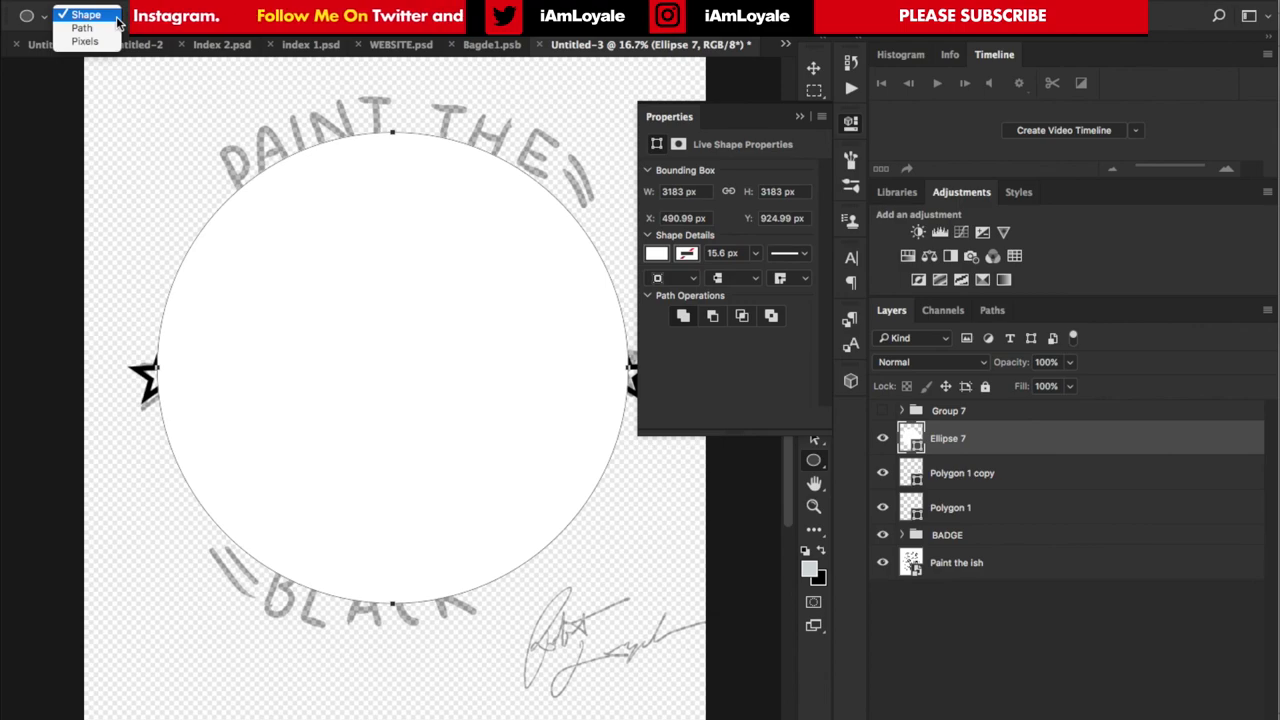
click(110, 28)
click(657, 254)
click(669, 288)
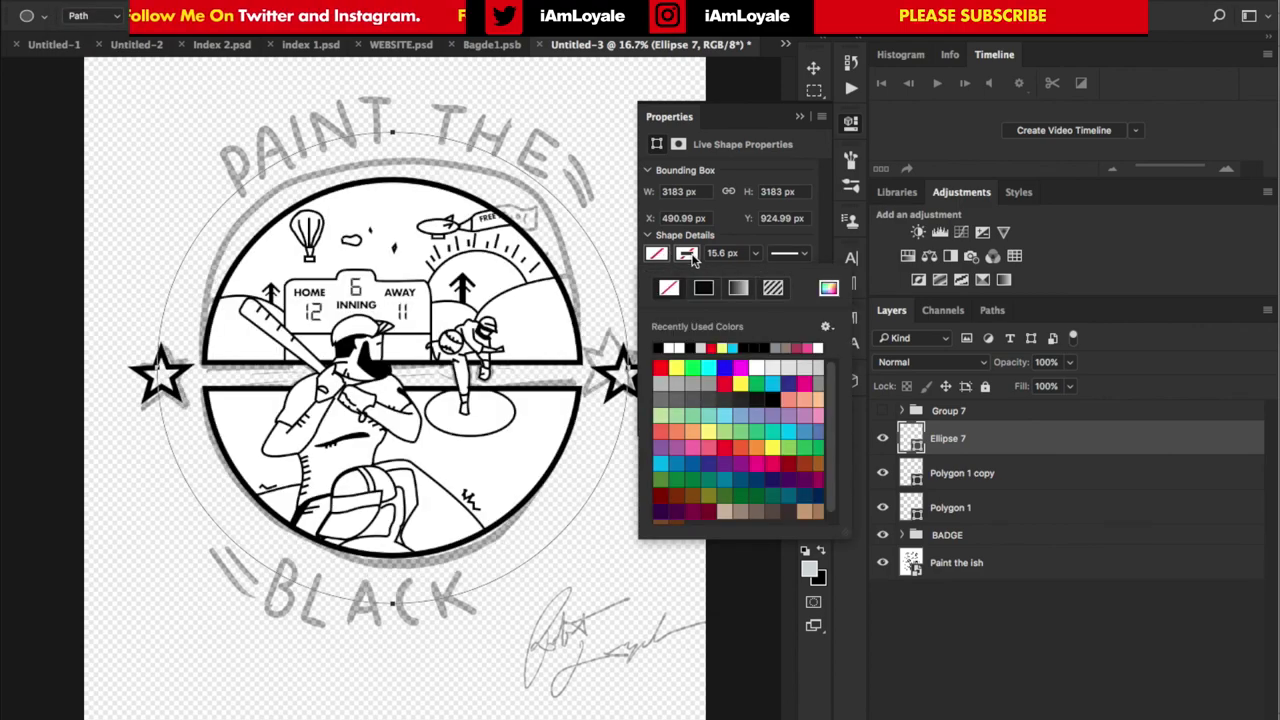
click(692, 258)
click(693, 257)
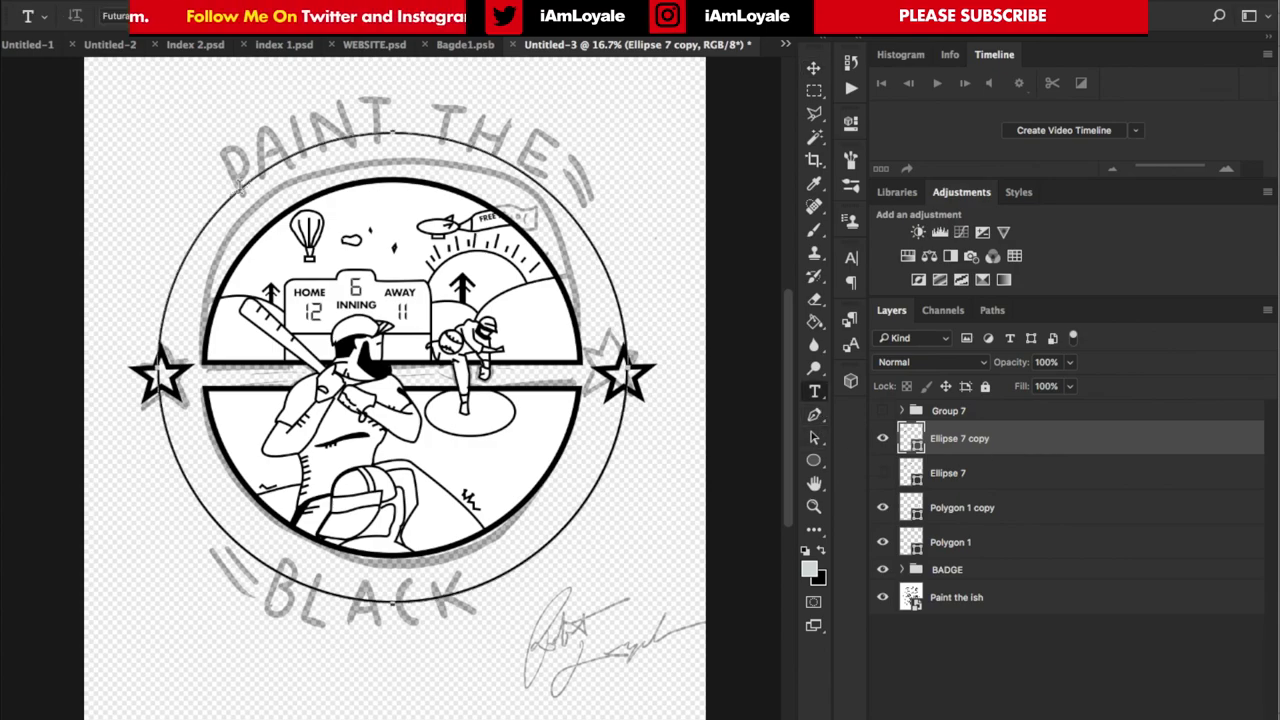
Add the text PAINT THE along the circle's upper arc and enlarge it to span the sketched lettering
click(238, 186)
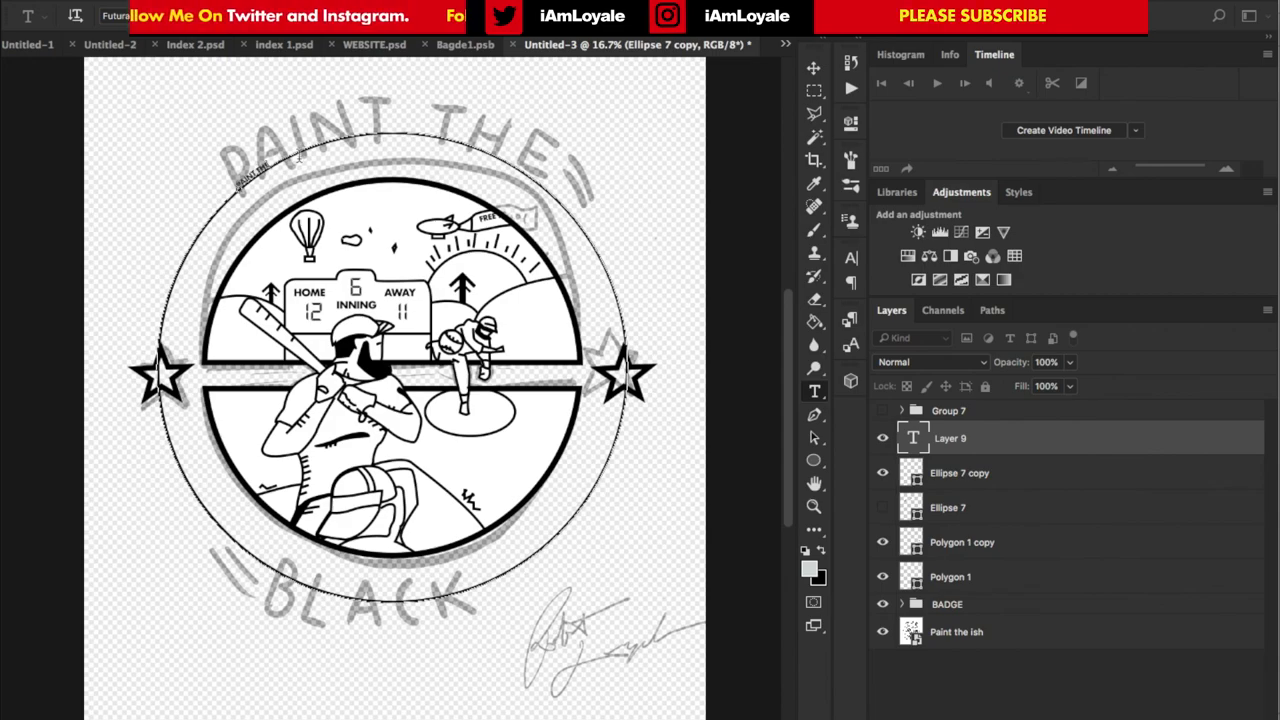
key(super+a)
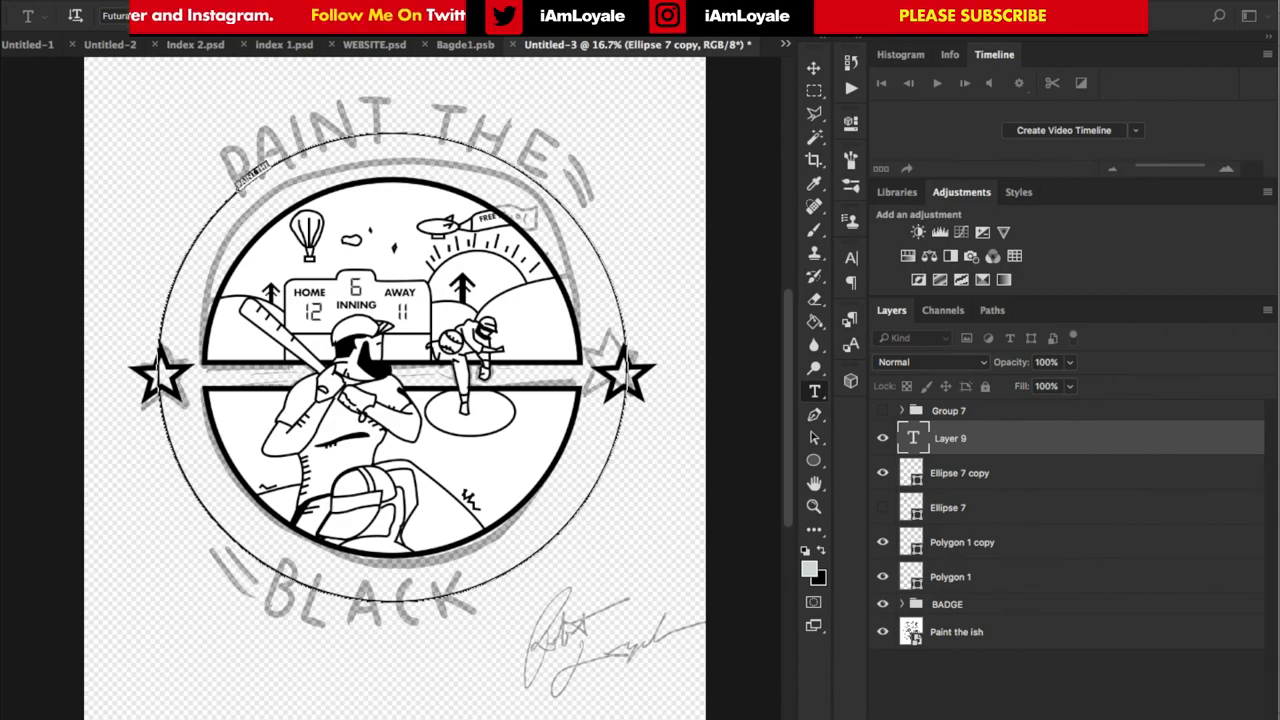
key(alt+shift+super+period)
key(alt+shift+super+period)
key(alt+shift+super+period)
key(alt+shift+super+period)
key(alt+shift+super+period)
key(alt+shift+super+period)
key(alt+shift+super+period)
key(alt+shift+super+period)
key(alt+shift+super+period)
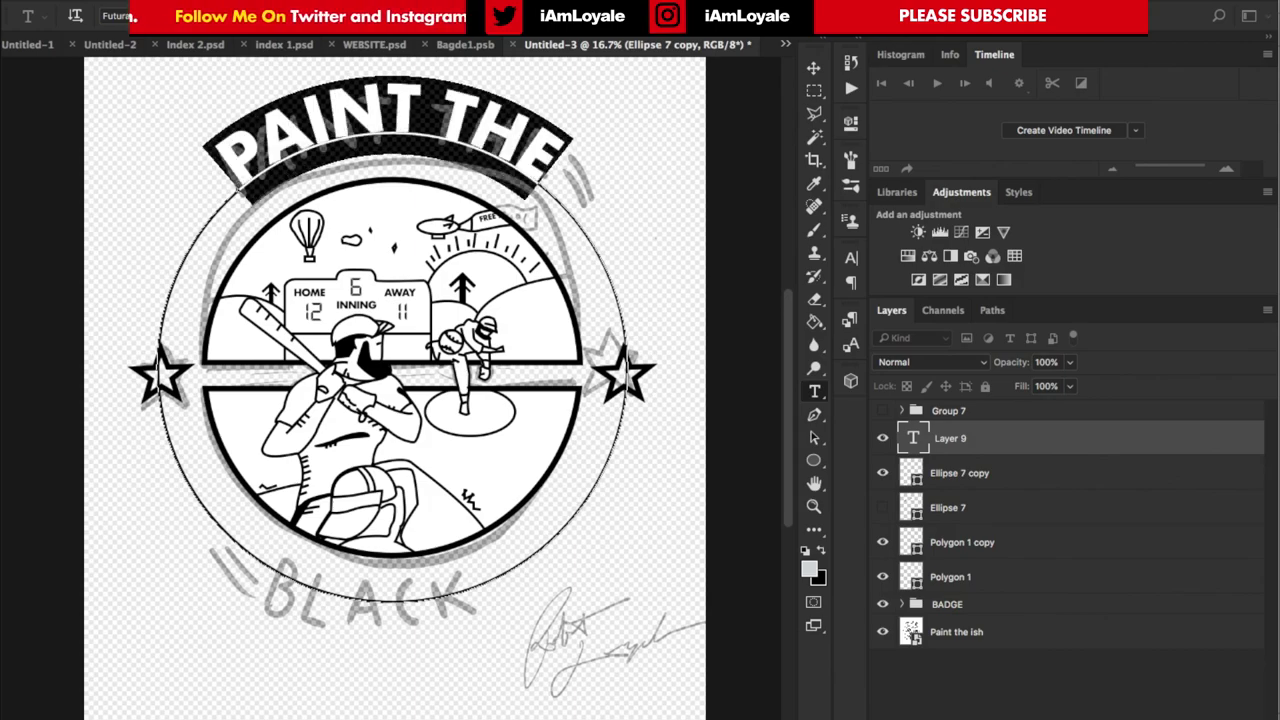
Add the text BLACK along the circle's lower arc and flip it to the inside so it reads upright
click(960, 473)
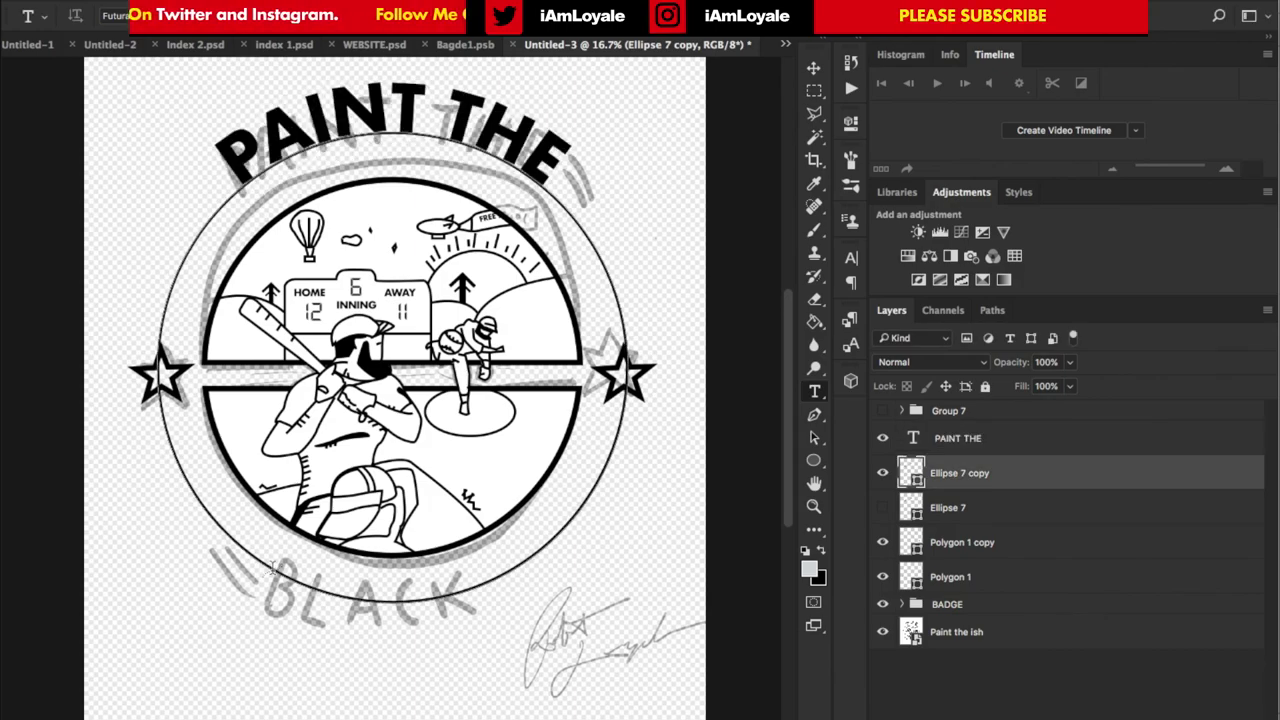
click(272, 567)
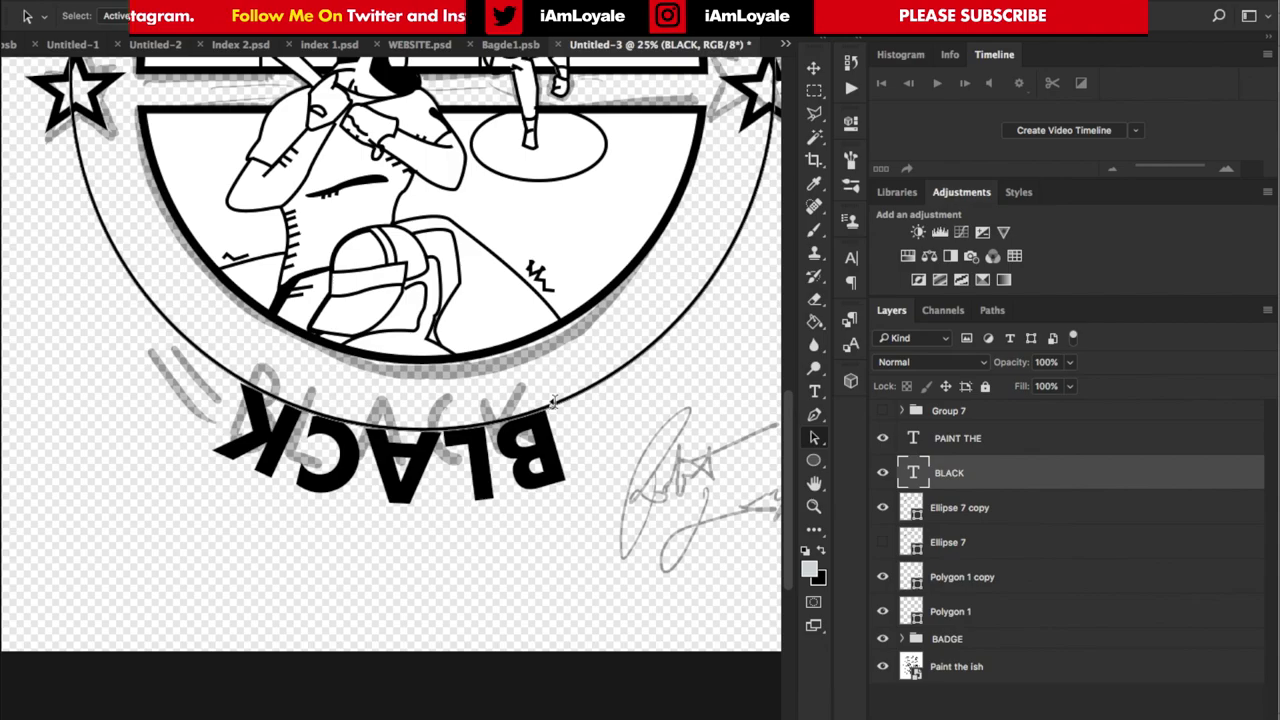
key(super+plus)
key(super+plus)
key(super+plus)
drag(554, 403, 364, 377)
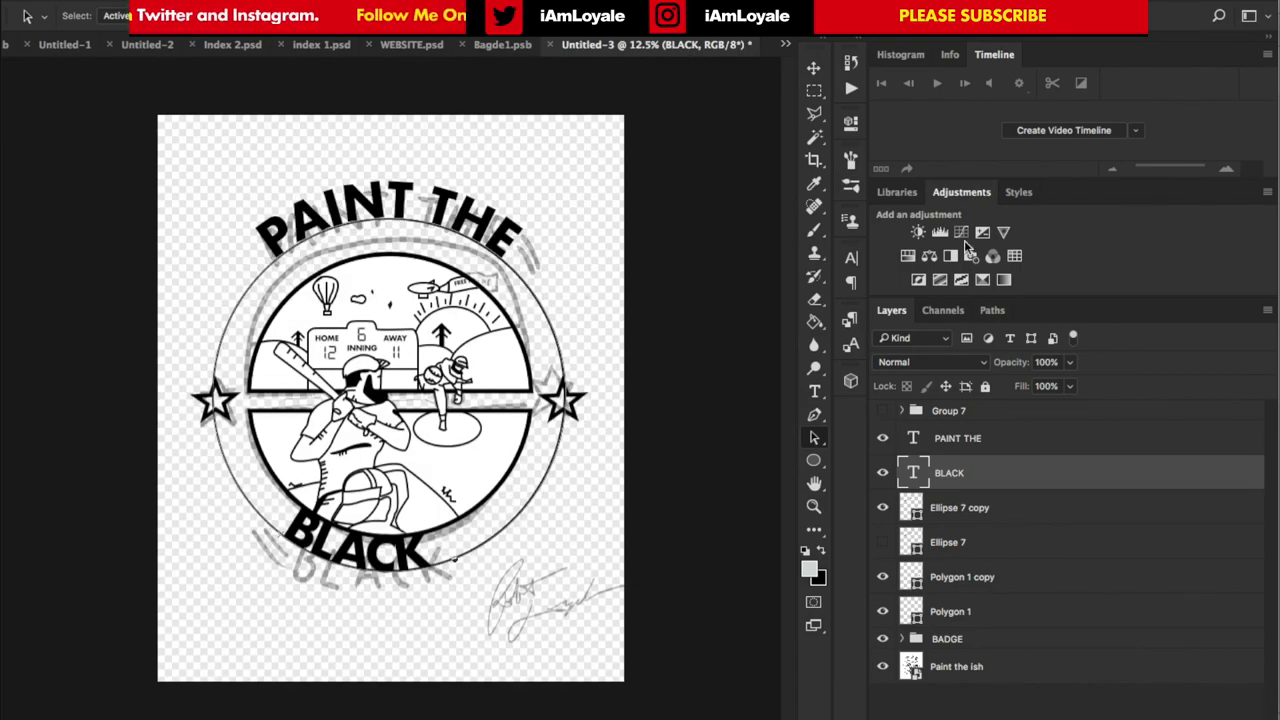
Nudge the BLACK text down toward the sketched lettering below the badge
click(815, 68)
key(shift+Down)
key(shift+Down)
key(shift+Down)
key(shift+Down)
key(shift+Down)
key(shift+Down)
key(shift+Down)
key(shift+Down)
key(shift+Down)
key(shift+Down)
key(shift+Down)
key(shift+Down)
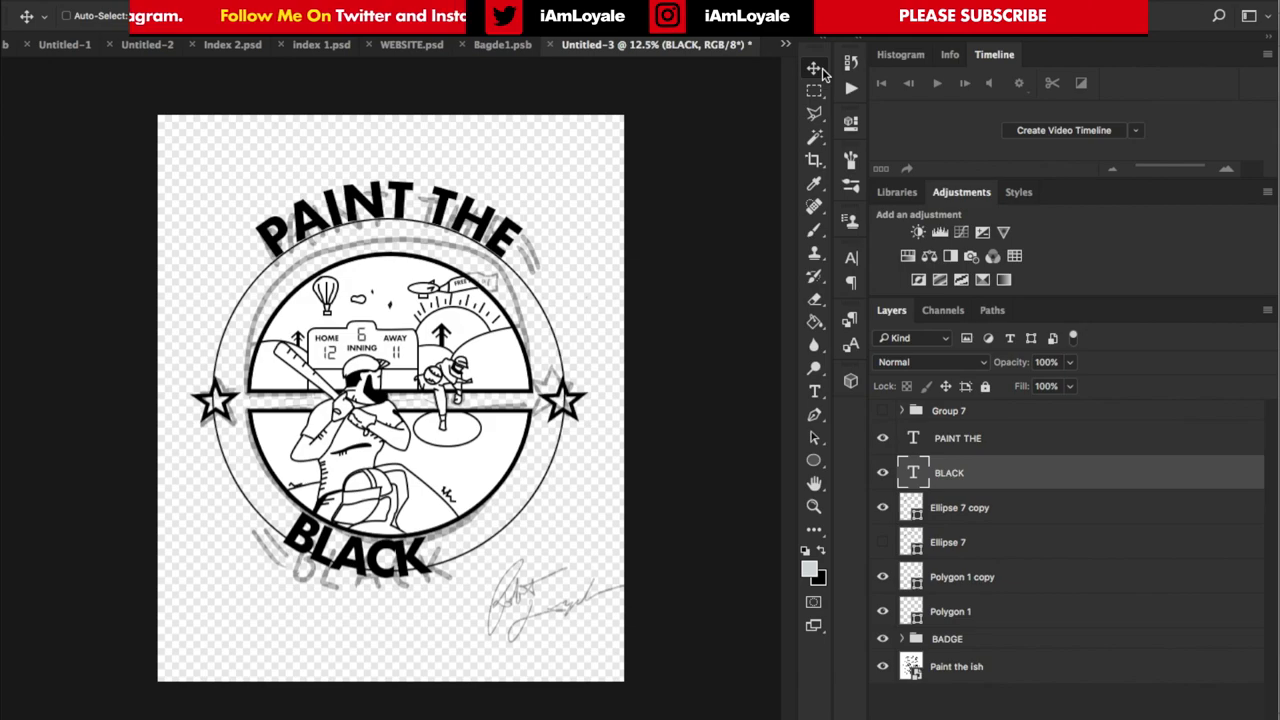
Rotate the BLACK text along its arc so it sits centred beneath the badge
key(super+t)
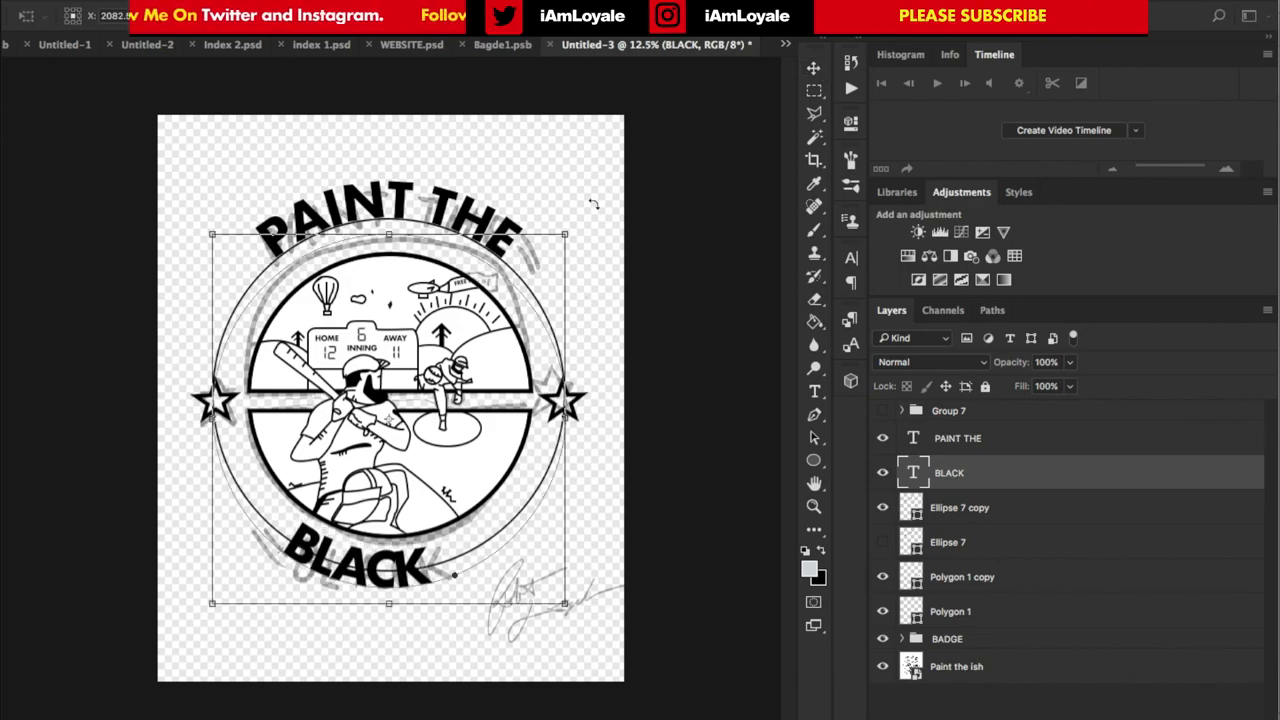
drag(595, 203, 557, 191)
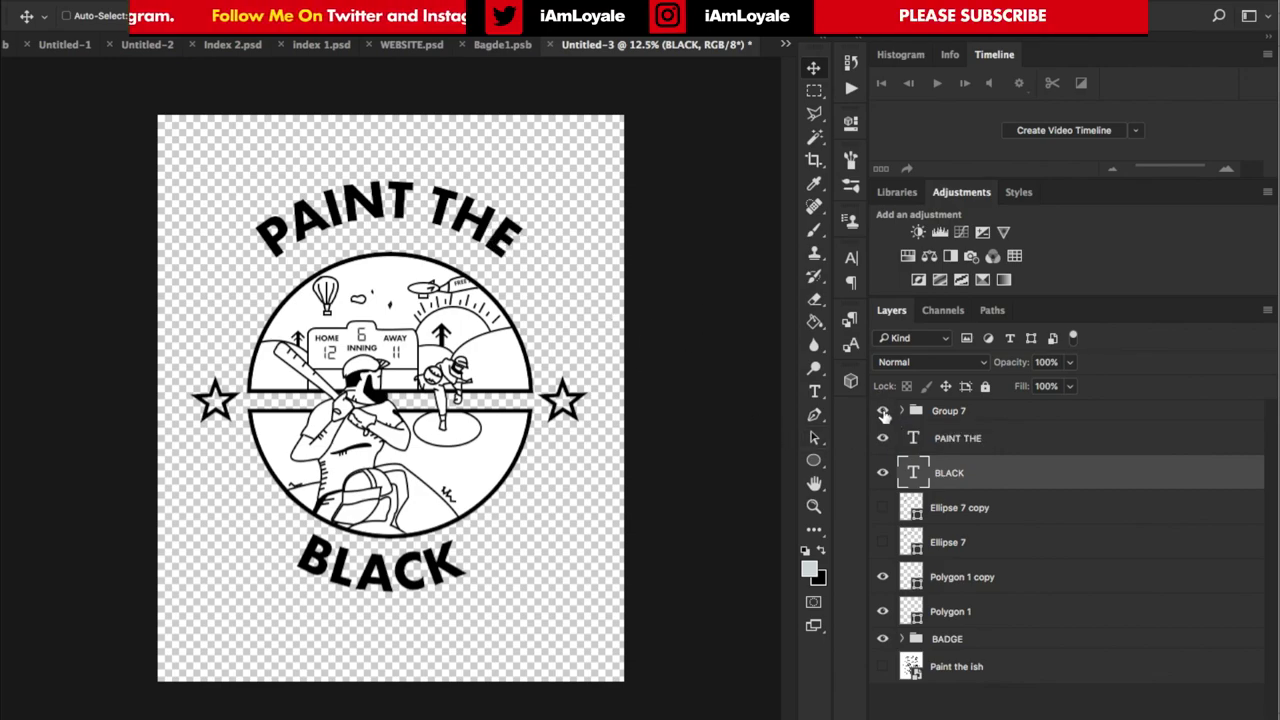
Show the Group 7 rings and mask them with a Polygonal Lasso selection, leaving only the short stripe segment after THE
click(882, 411)
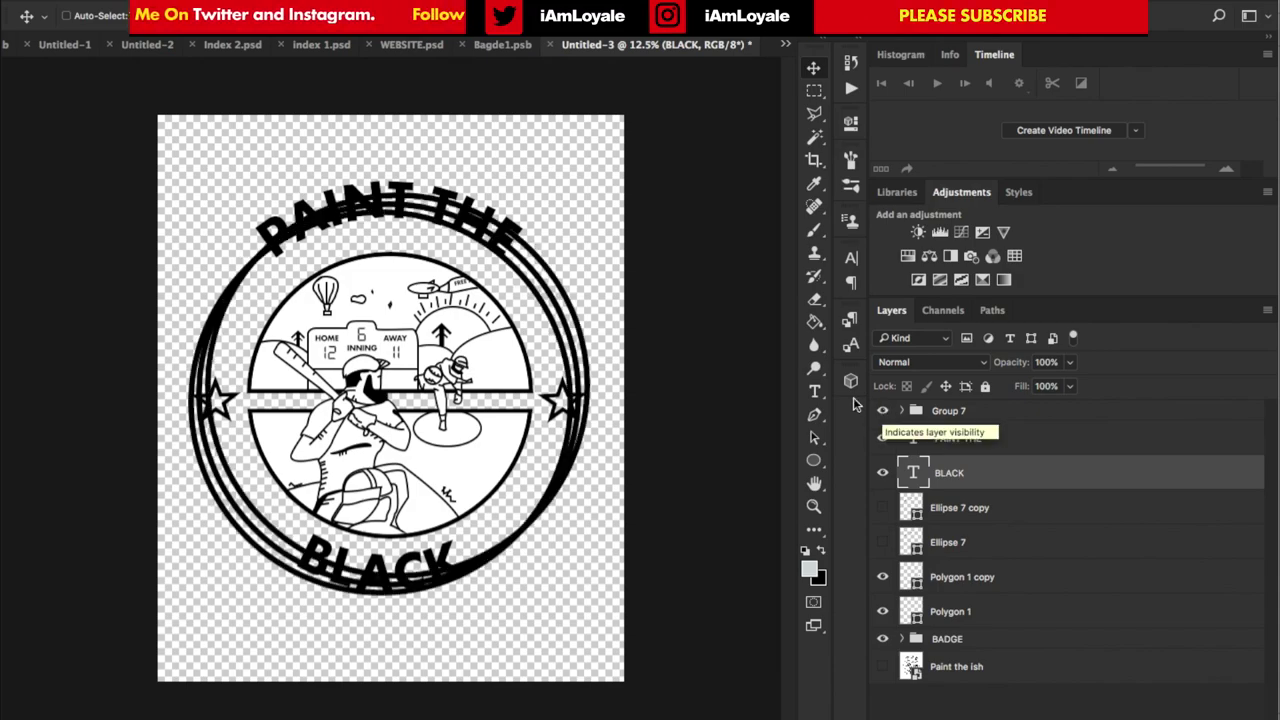
key(super+plus)
click(997, 422)
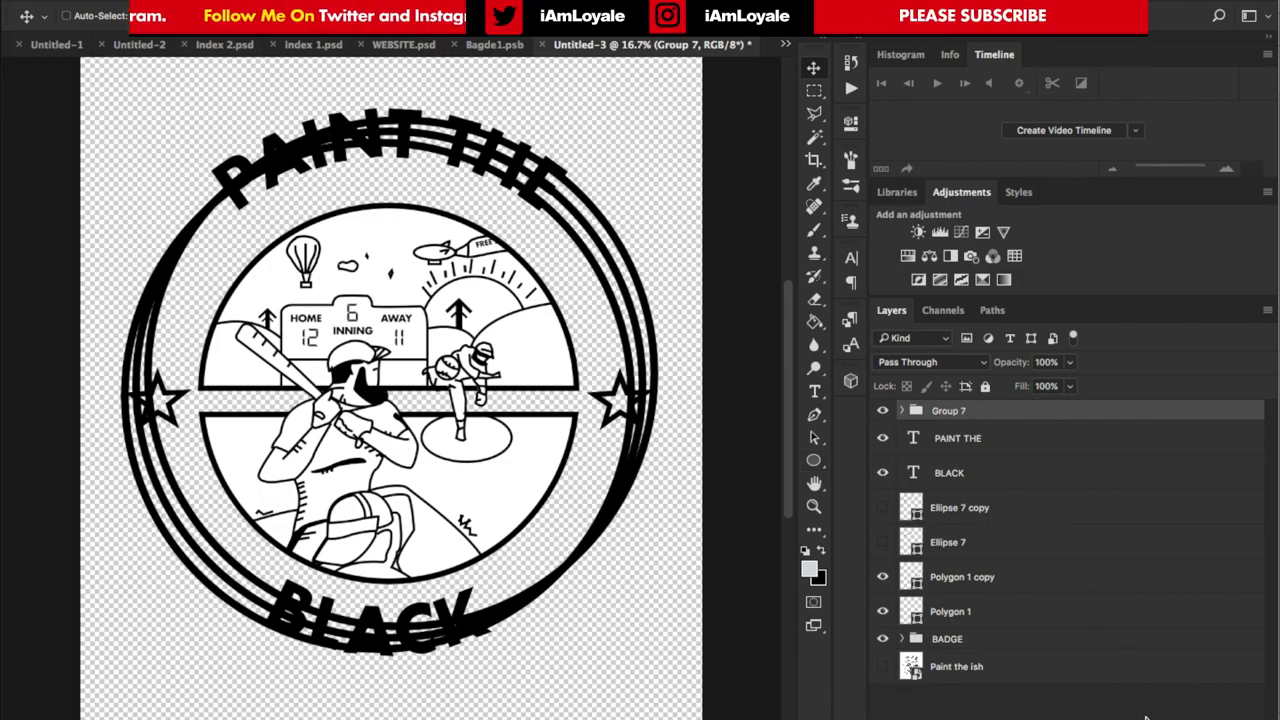
click(1050, 718)
click(814, 114)
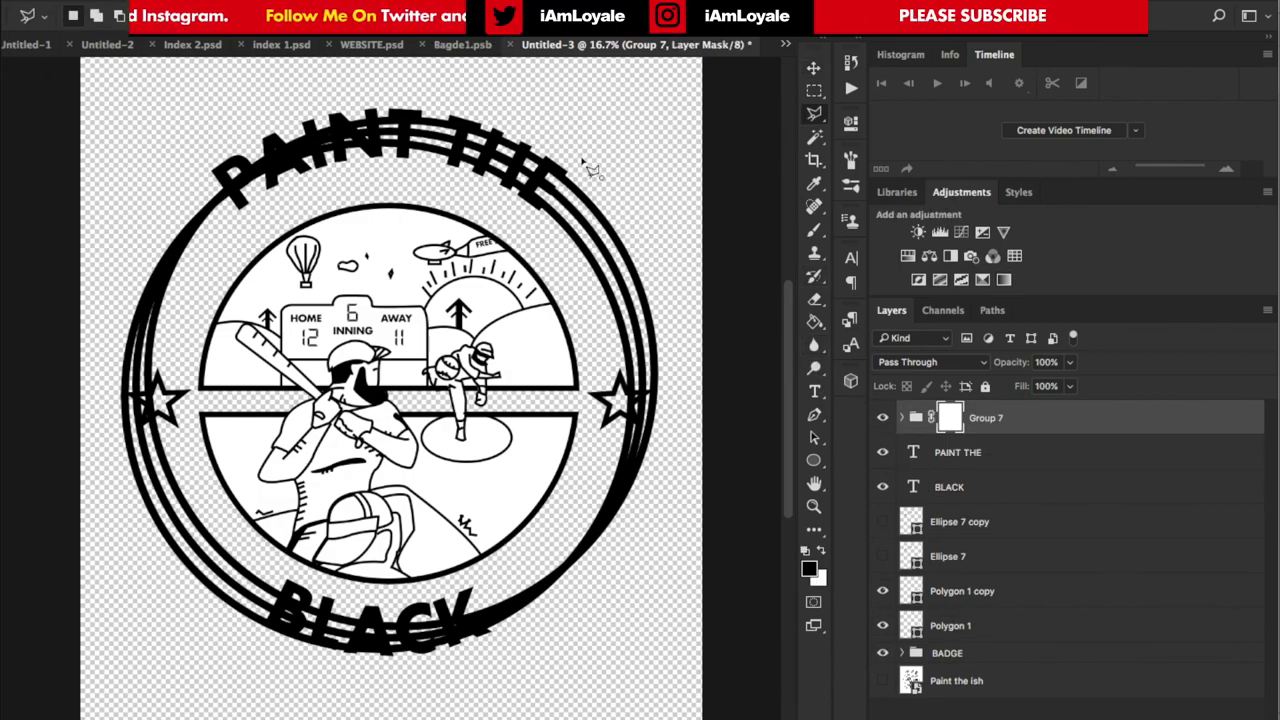
click(581, 158)
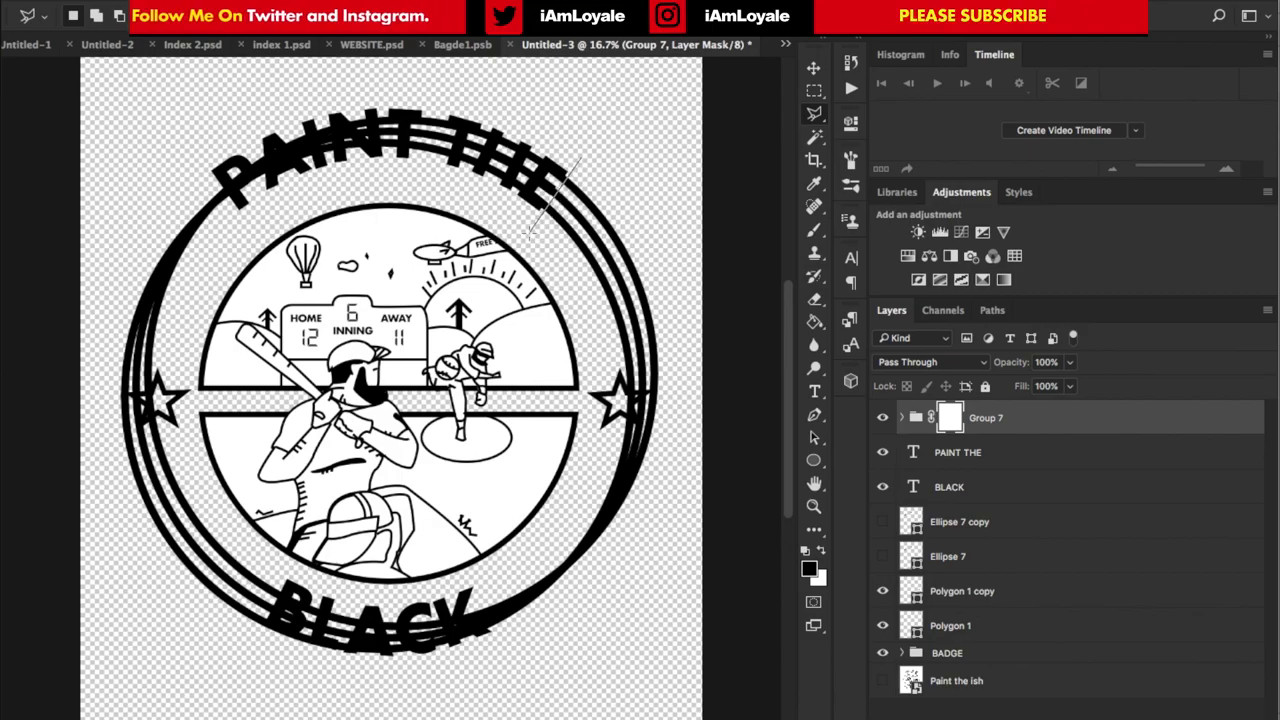
click(528, 232)
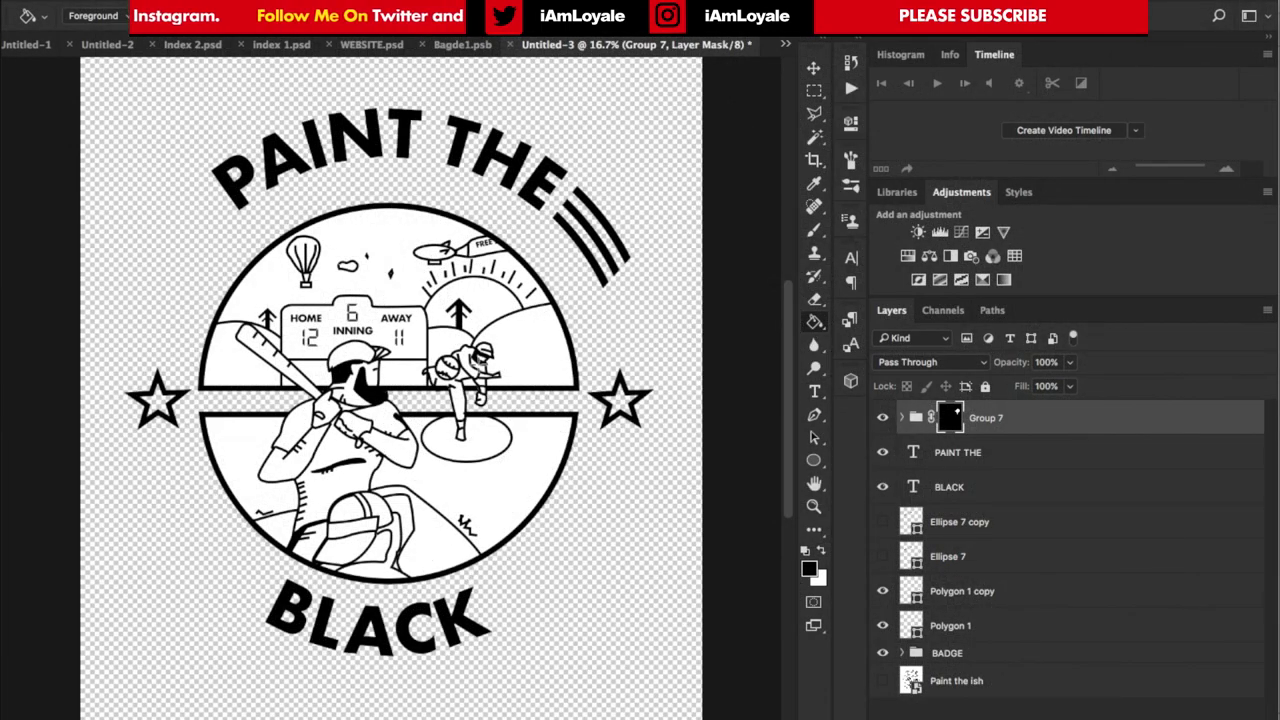
Duplicate the masked Group 7 stripes and rotate the copy to the opposite side of the badge, before BLACK
key(ctrl+j)
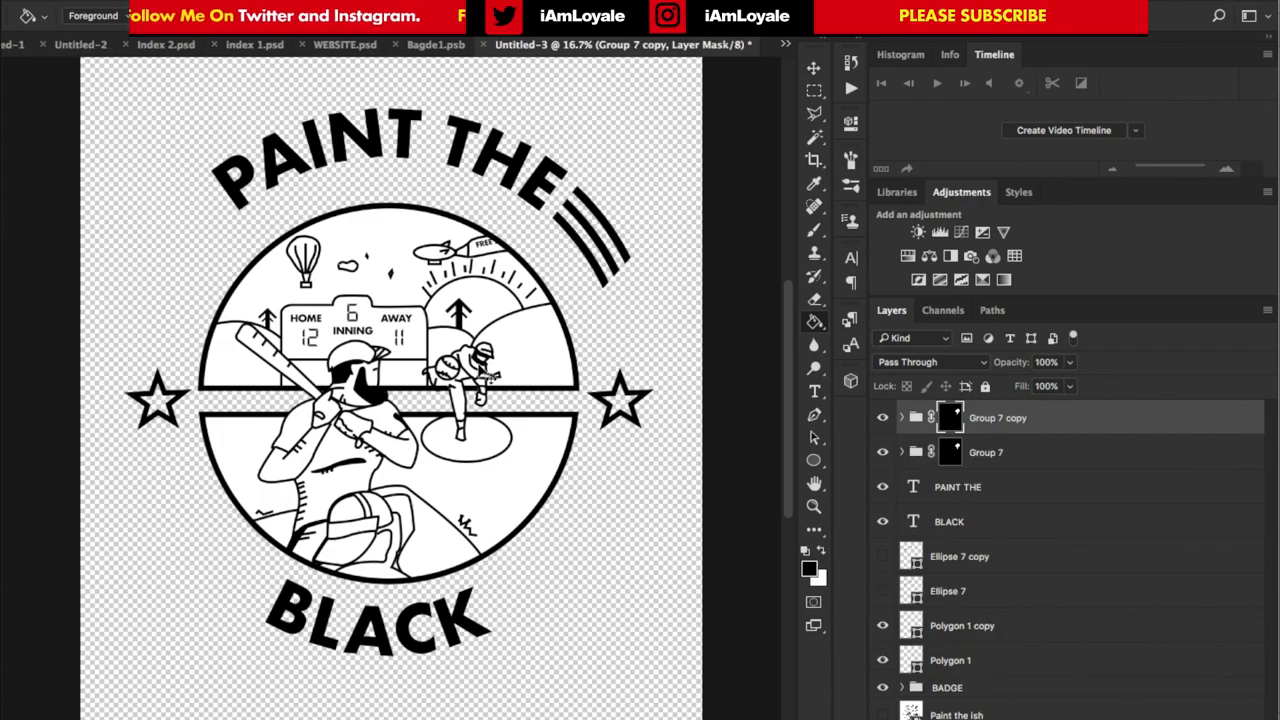
key(ctrl+t)
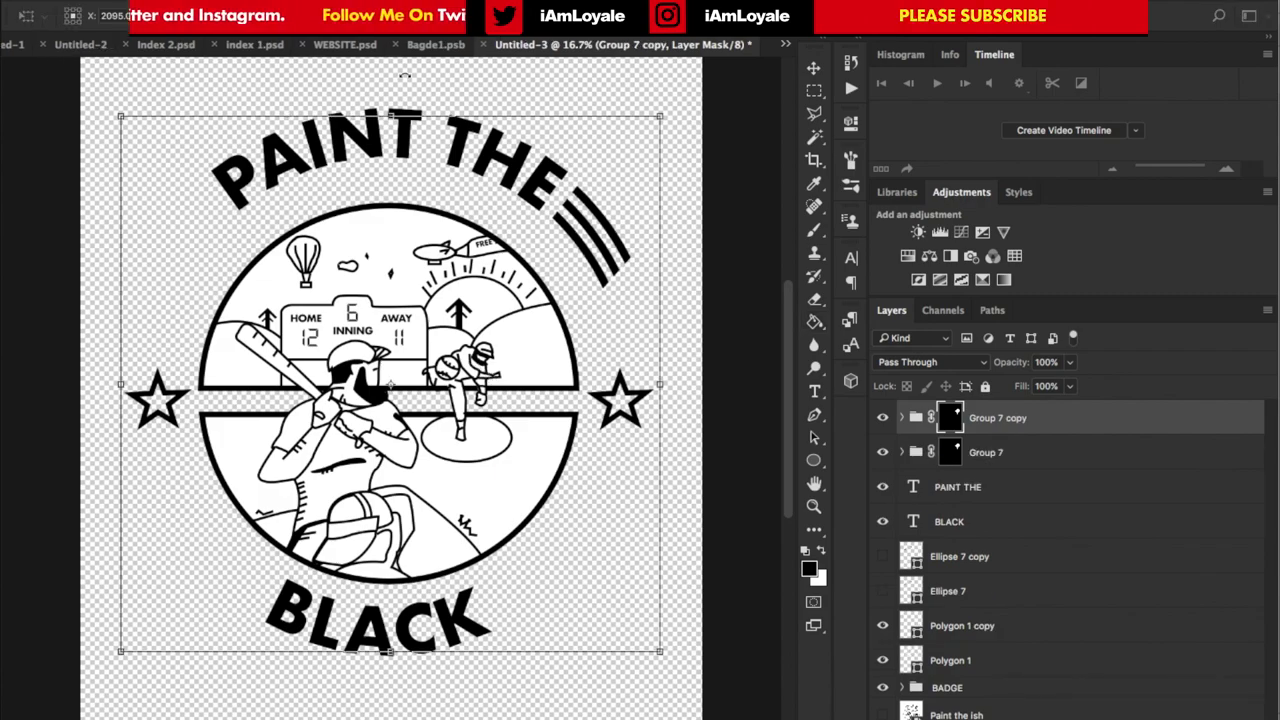
drag(680, 108, 310, 492)
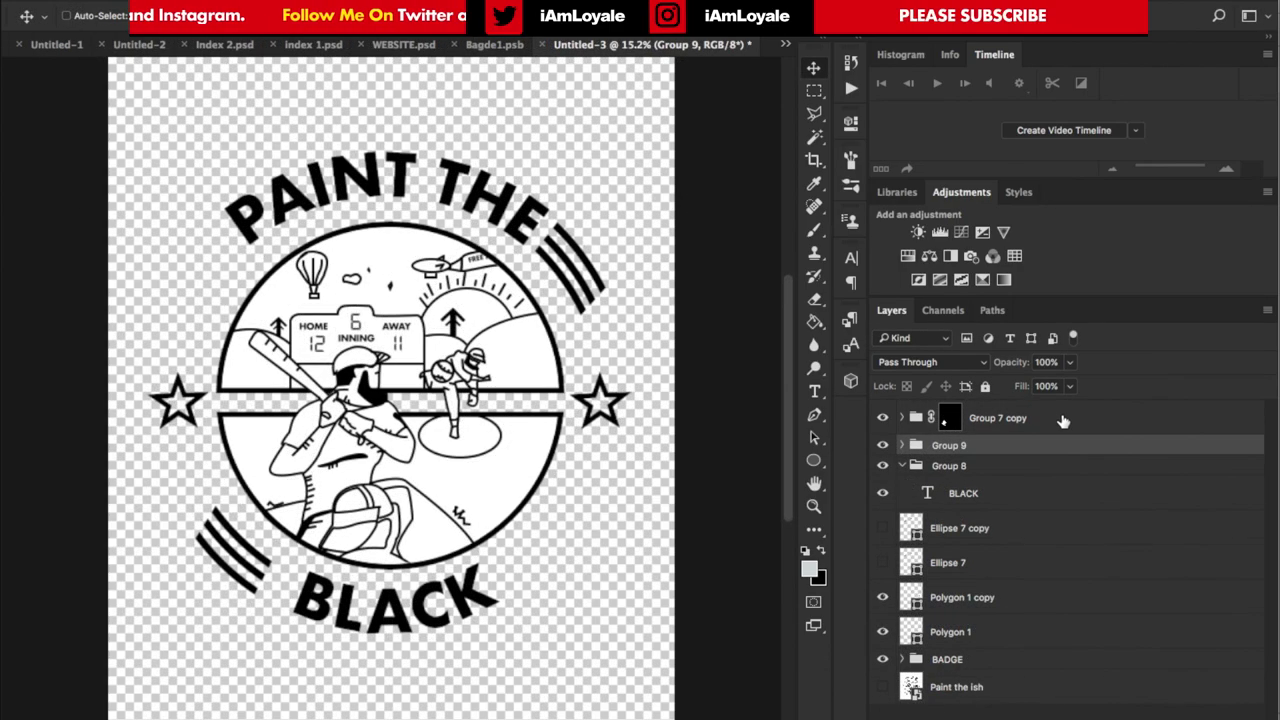
Create a new layer above Group 7 copy and stamp all visible artwork onto it
click(1063, 419)
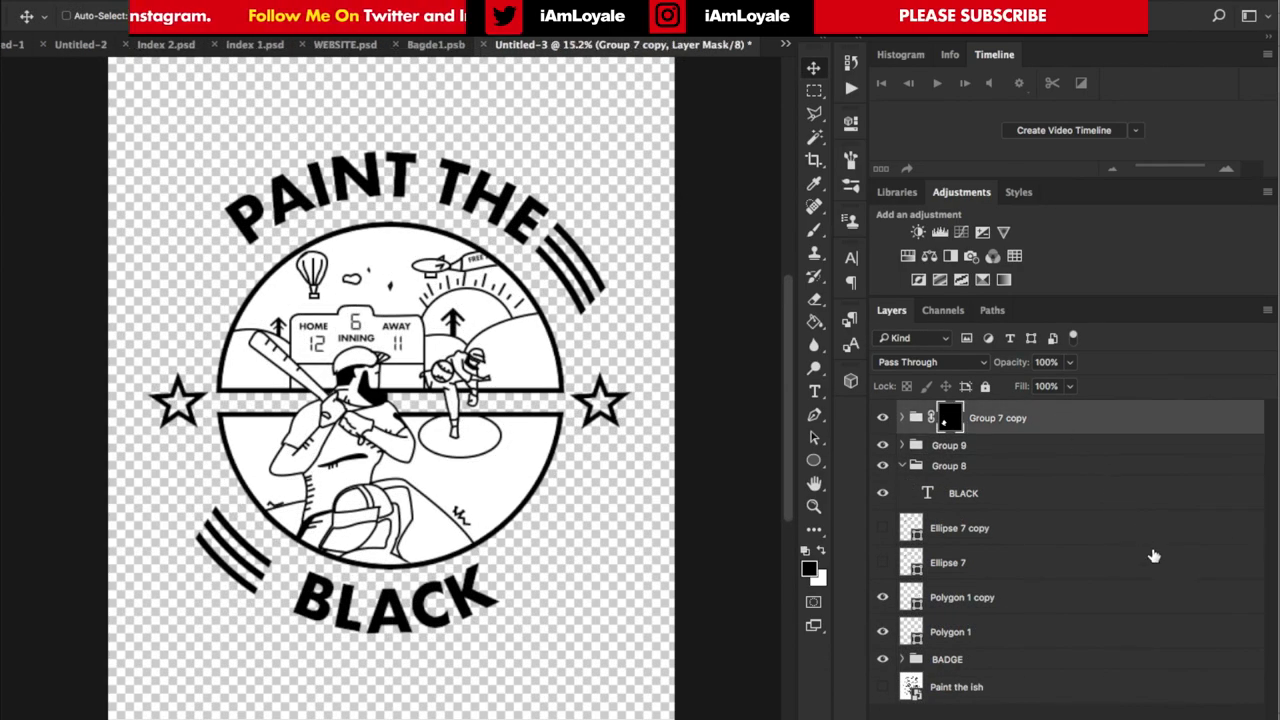
key(alt+shift+super+n)
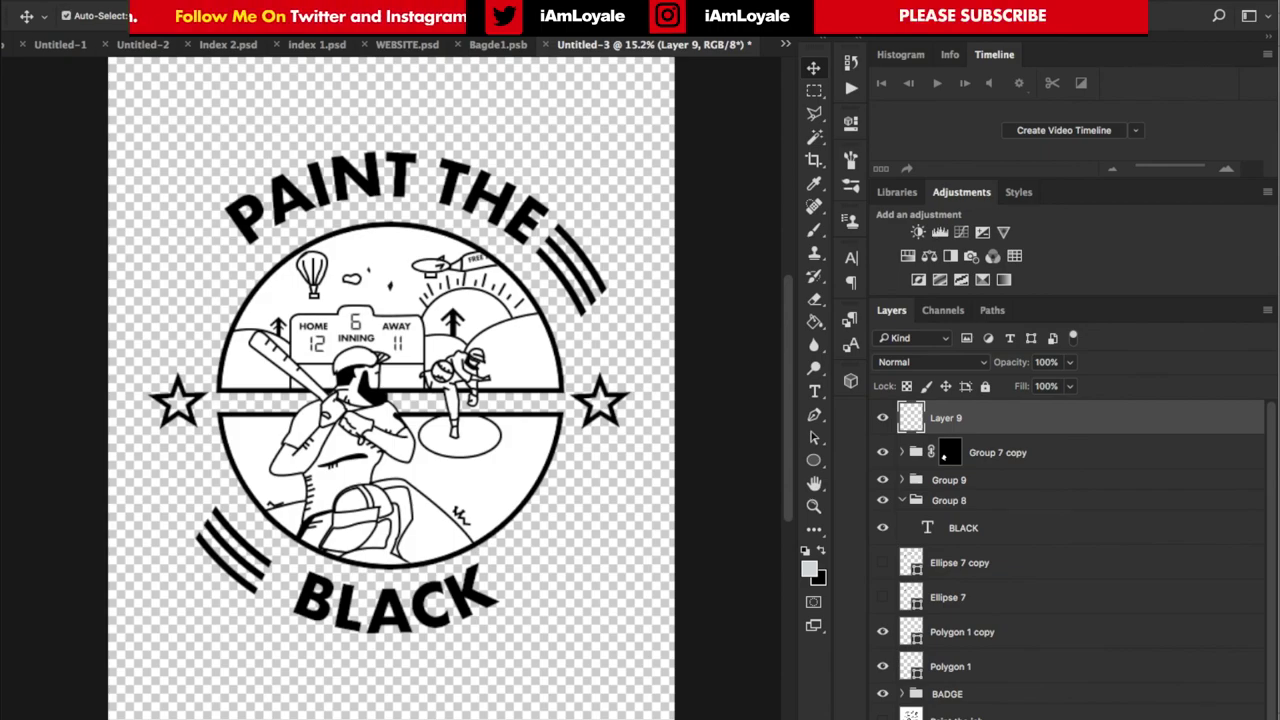
key(ctrl+shift+alt+e)
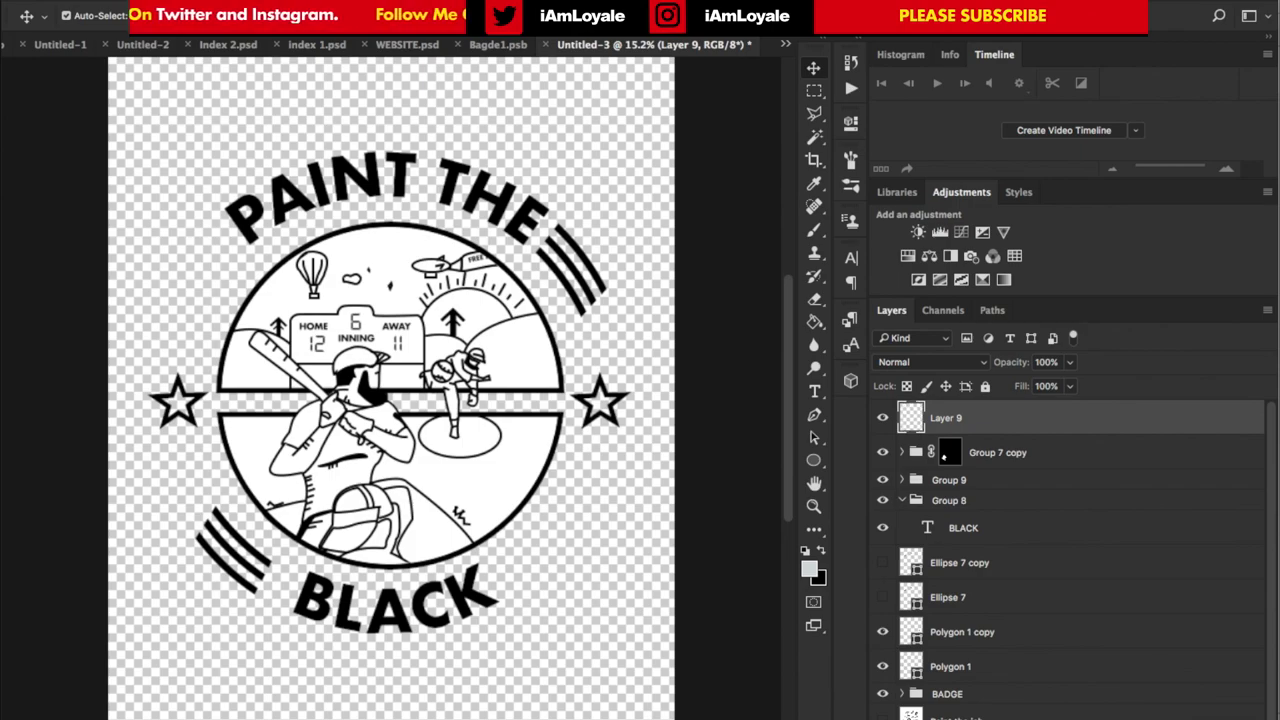
Group the layers from Group 7 copy down to BADGE and hide the group
click(1085, 460)
shift+click(1004, 690)
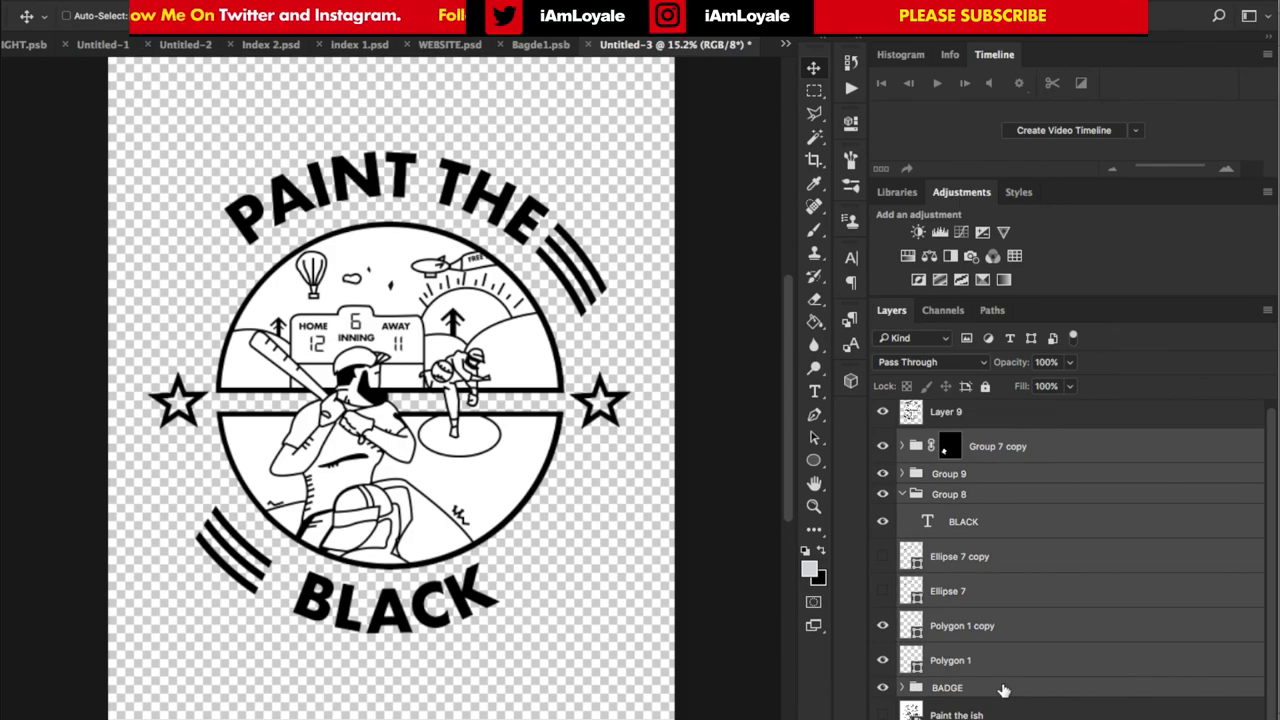
key(ctrl+g)
click(883, 446)
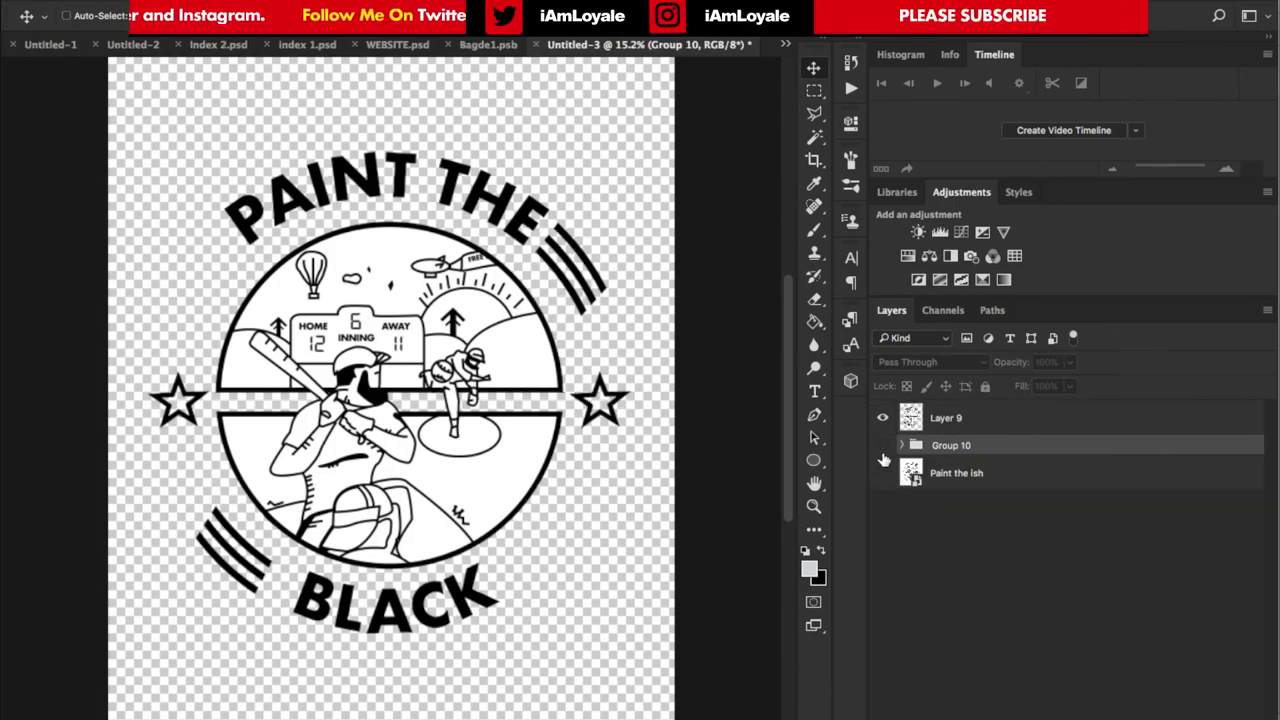
Toggle the visibility of Layer 9 to check that it holds the complete merged artwork
click(920, 420)
click(884, 417)
click(884, 417)
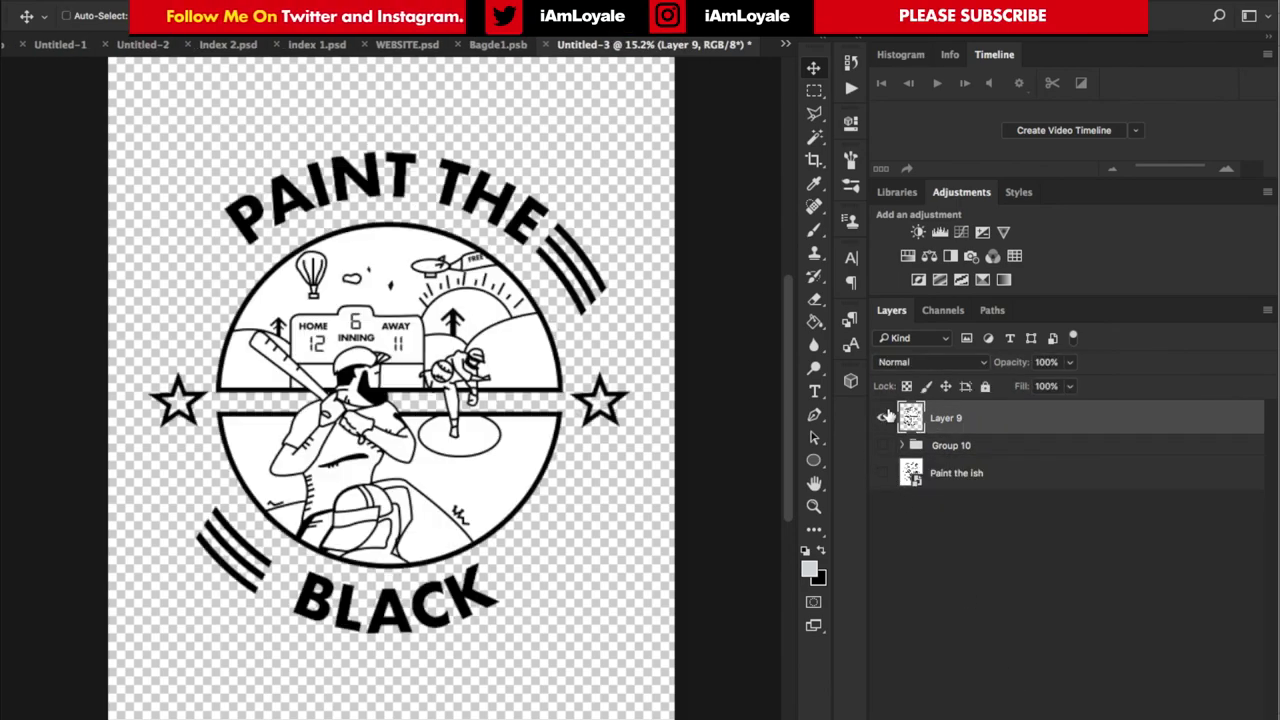
click(884, 417)
click(884, 417)
click(884, 417)
click(884, 417)
click(884, 417)
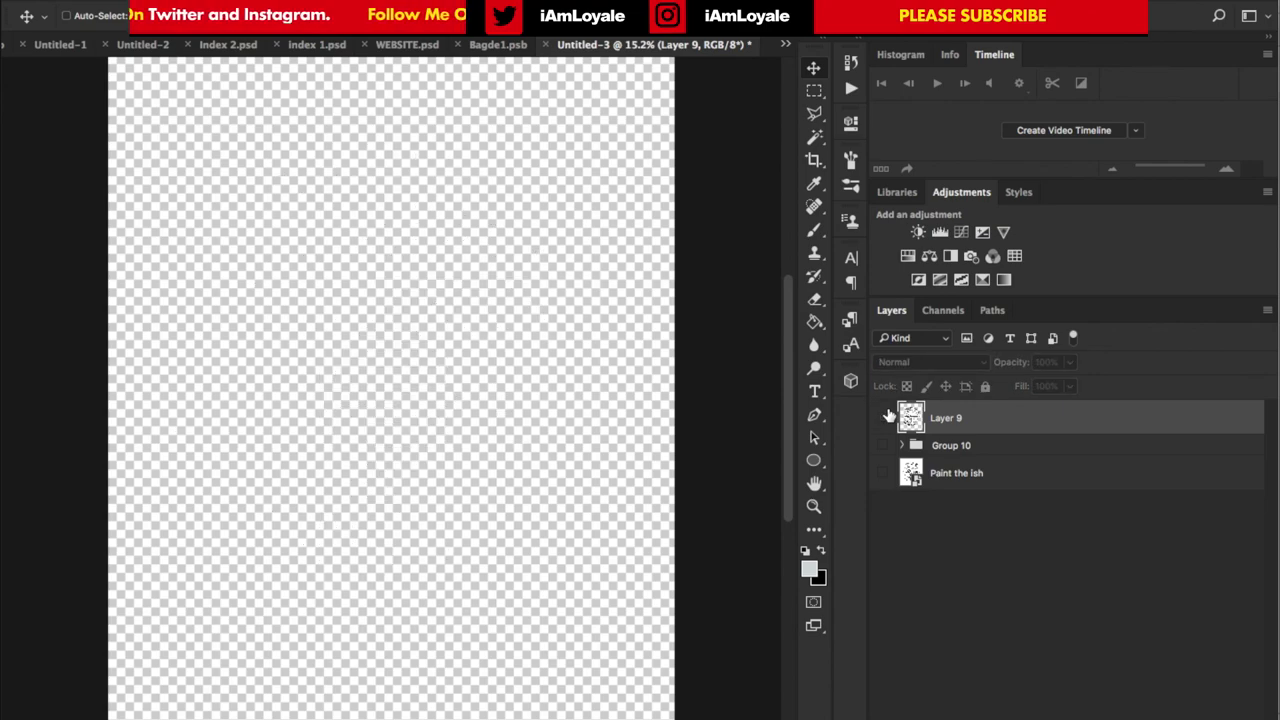
click(884, 417)
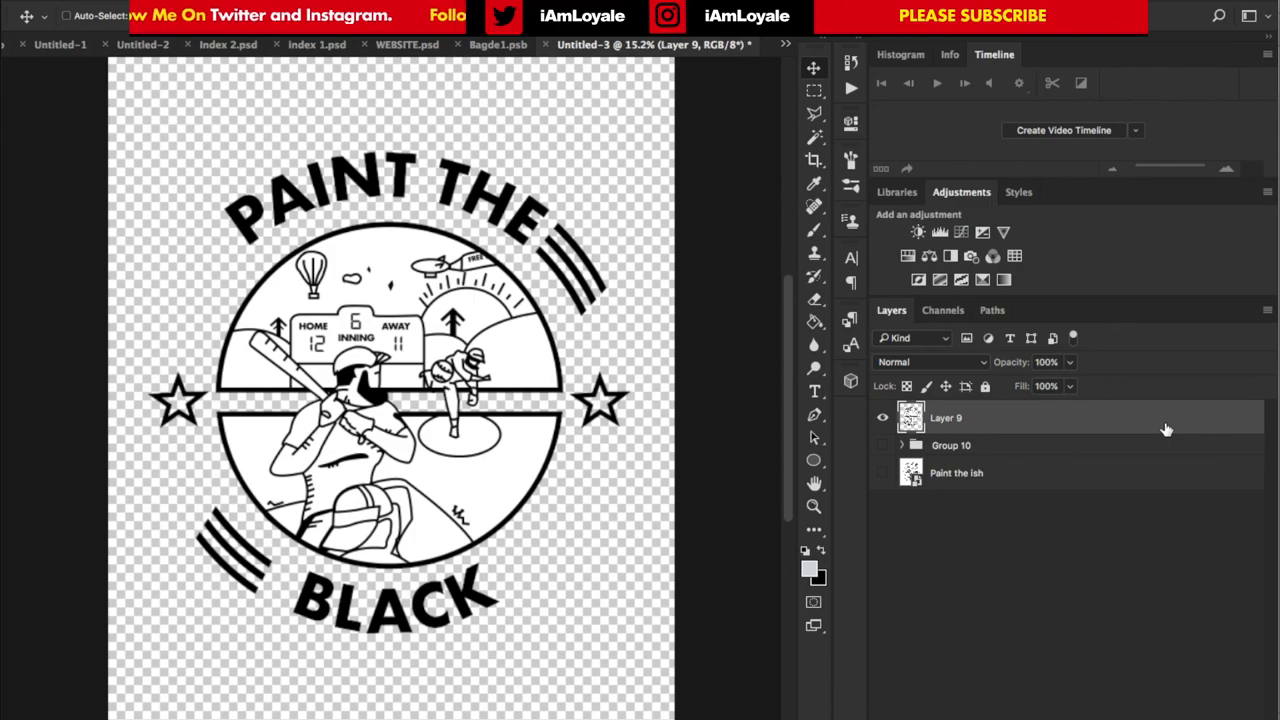
Mask out the badge's white areas on Layer 9 using a Magic Wand selection and an inverted mask, then convert the layer to a smart object
click(814, 137)
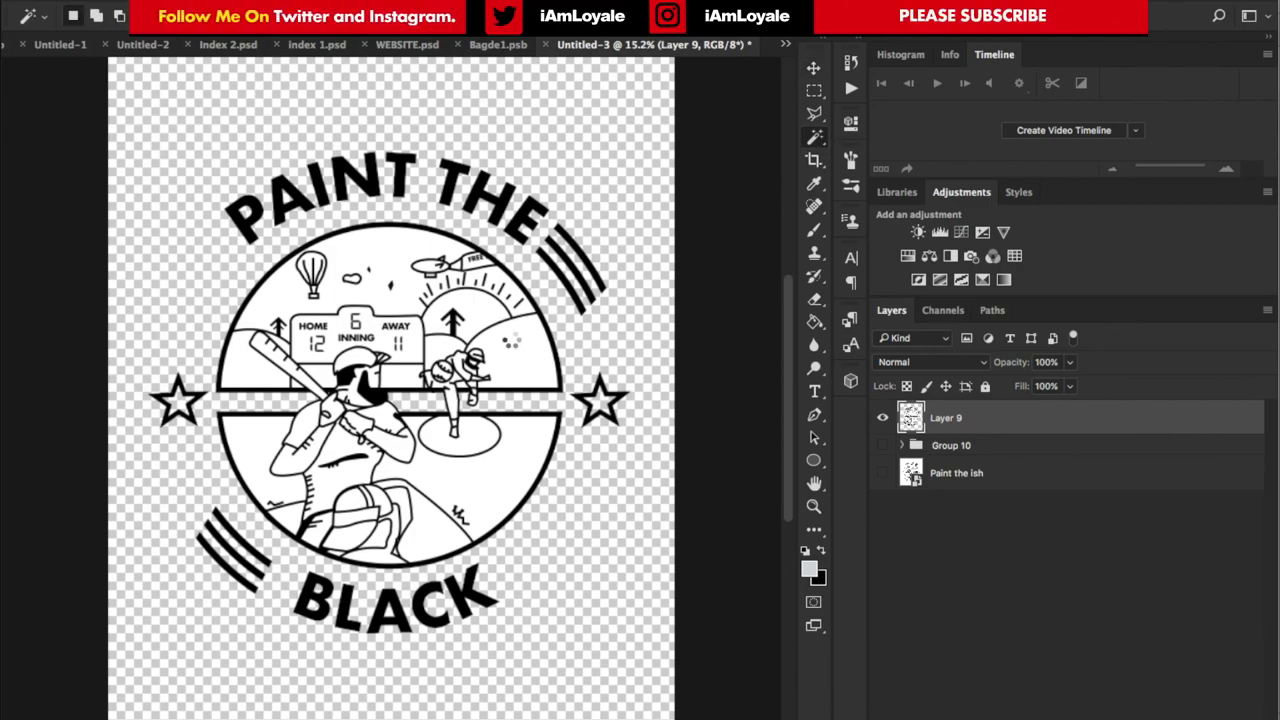
click(512, 345)
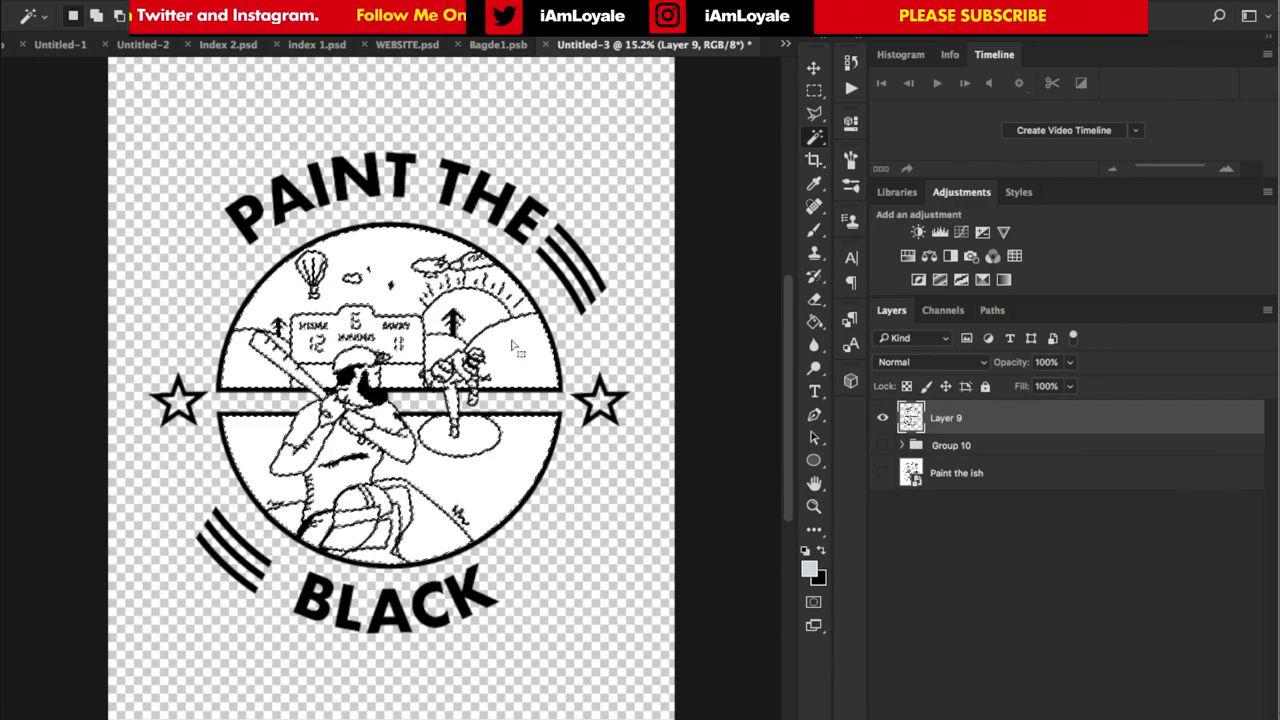
click(1048, 719)
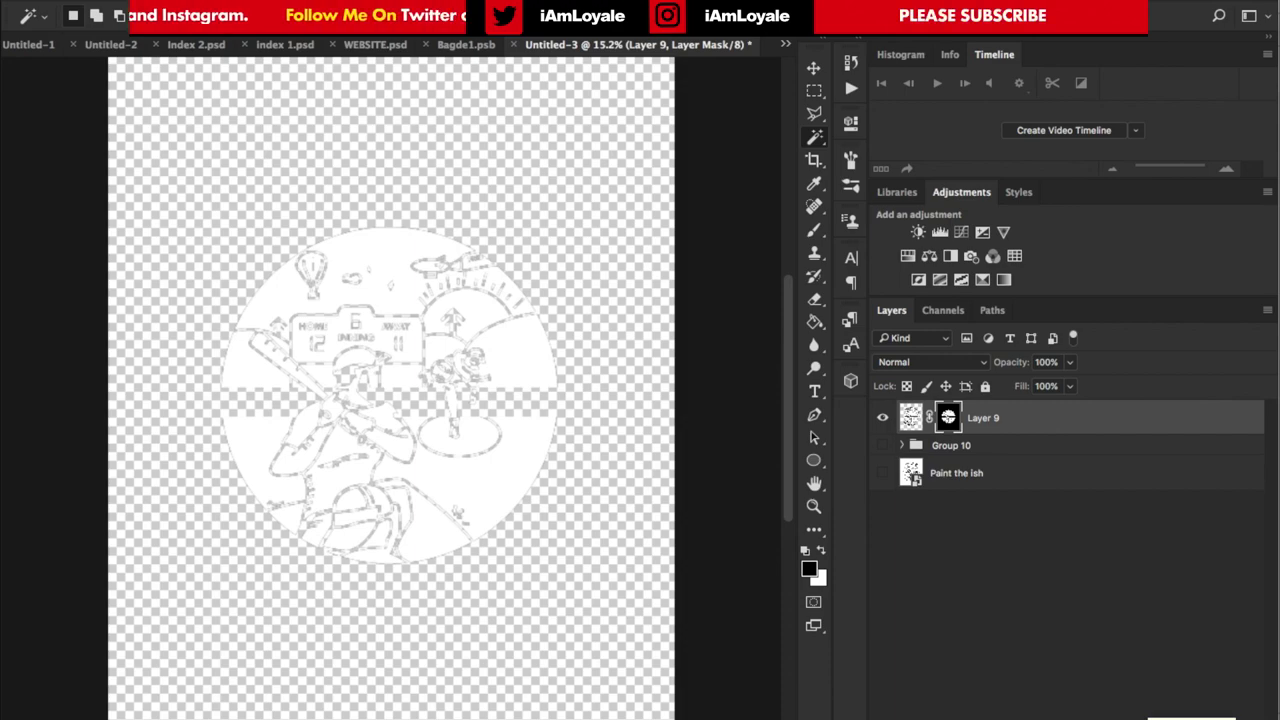
key(super+i)
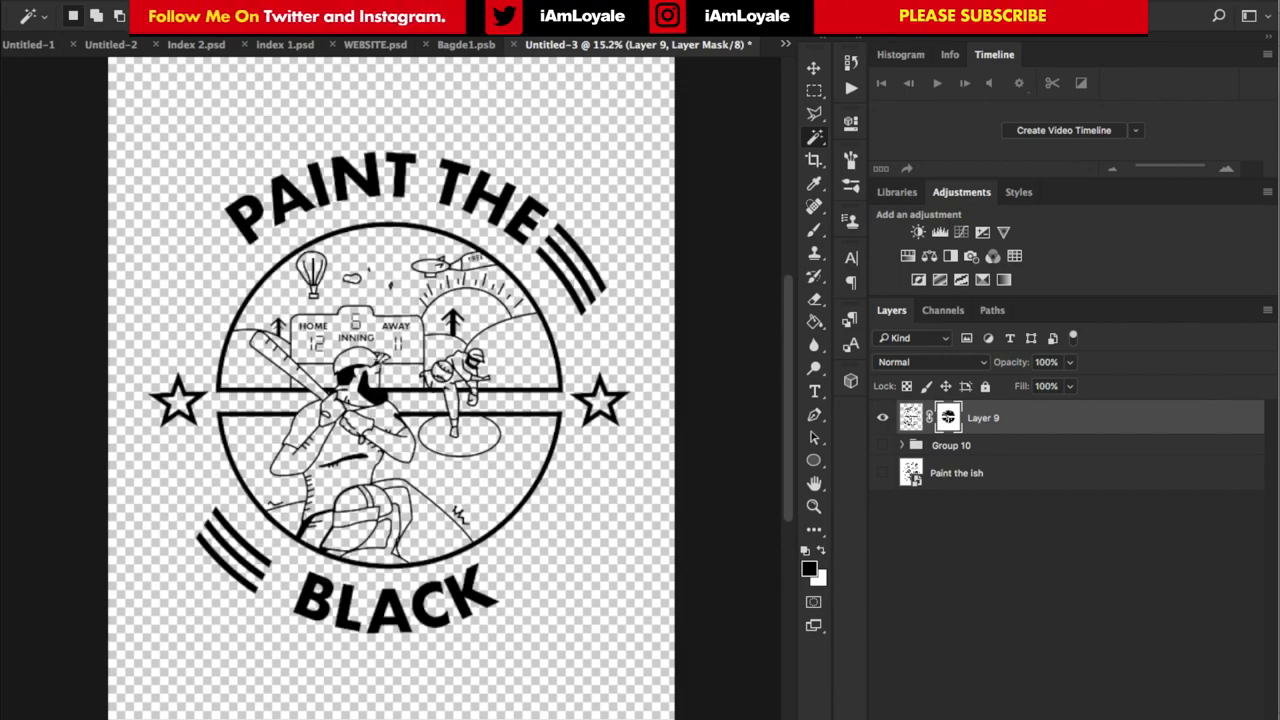
right_click(1092, 425)
click(974, 221)
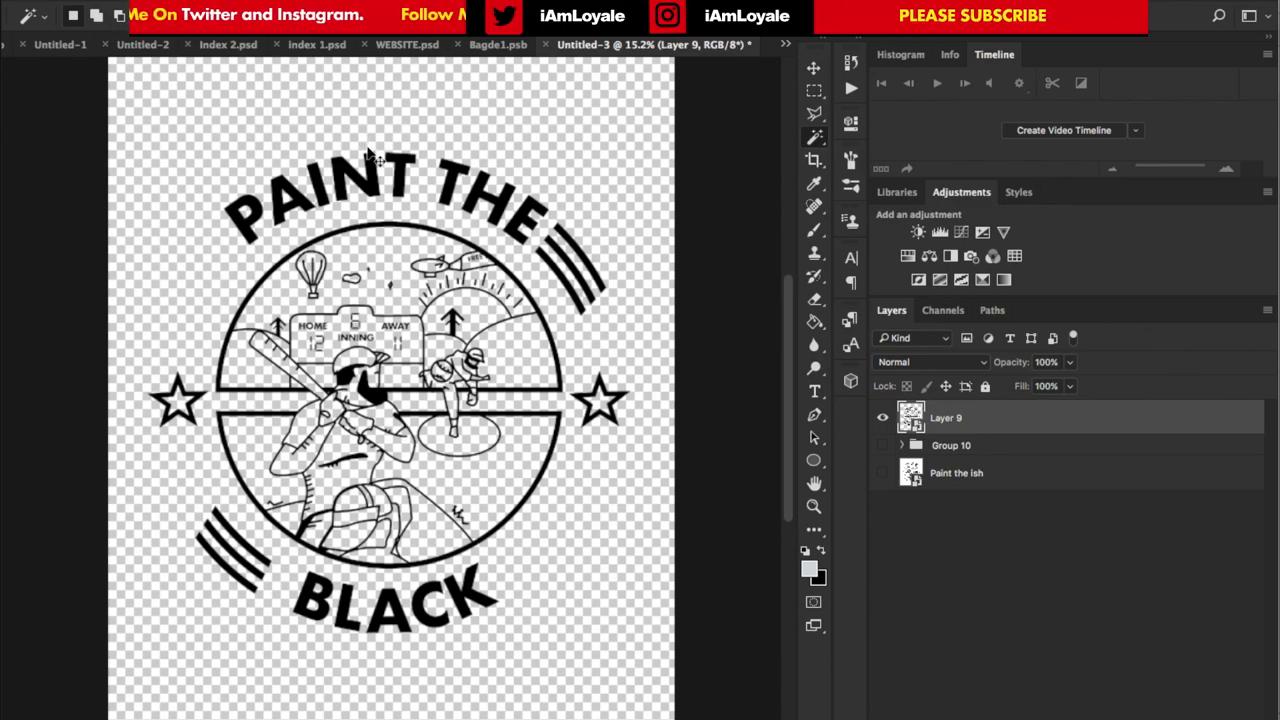
Examine the edges of the line art on Layer 9 up close for leftover white and roughness
key(super+plus)
key(super+plus)
key(super+plus)
key(super+plus)
key(super+plus)
key(super+plus)
key(super+plus)
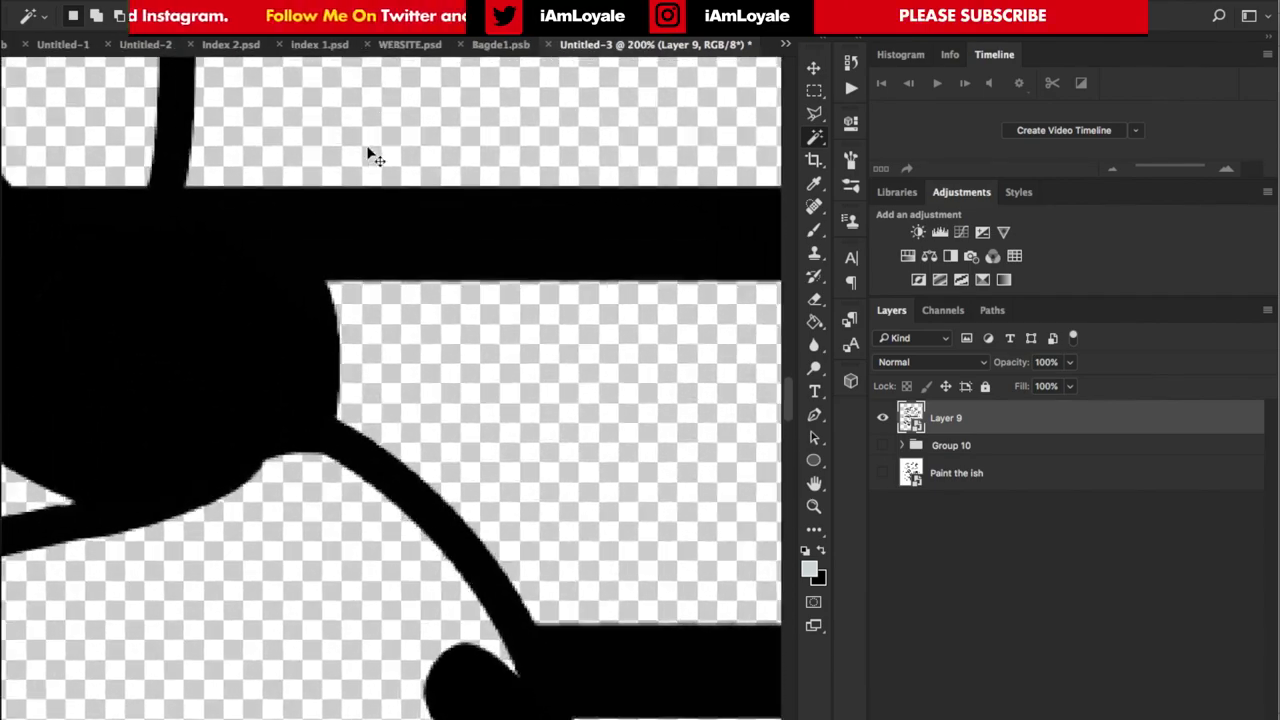
scroll(300, 232, up, 5)
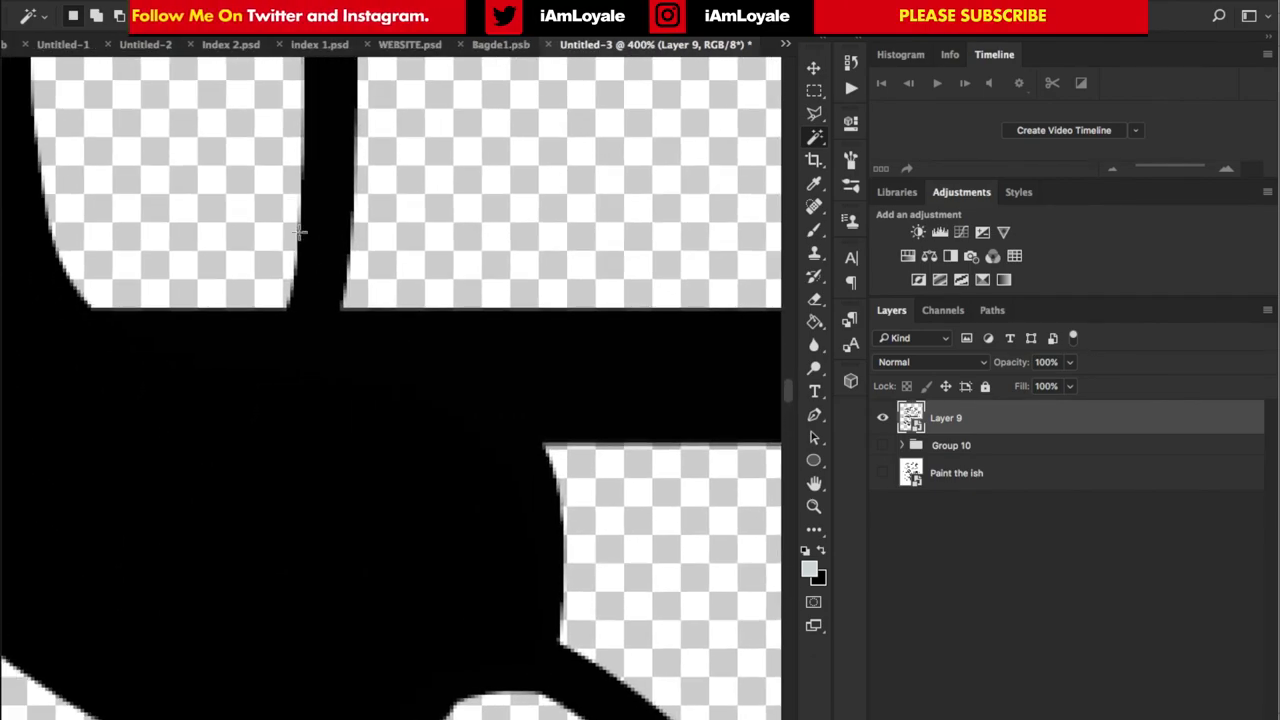
scroll(299, 232, up, 3)
scroll(299, 232, left, 4)
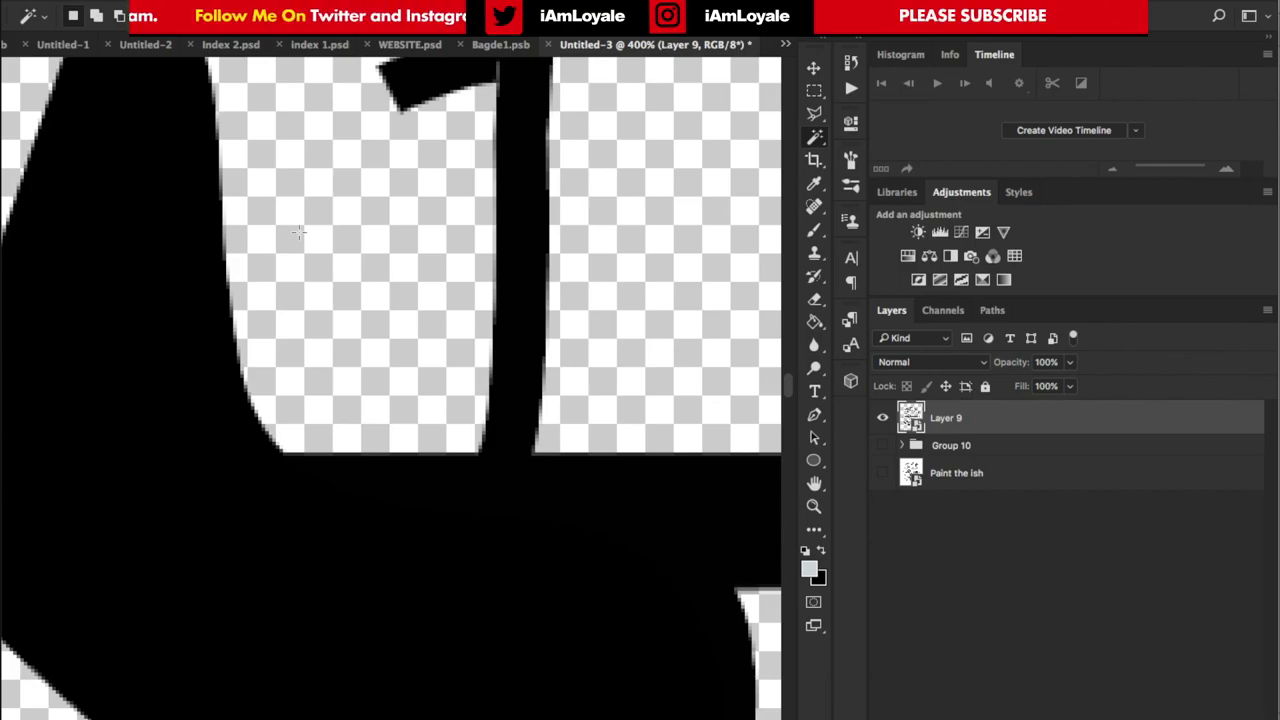
scroll(299, 232, down, 5)
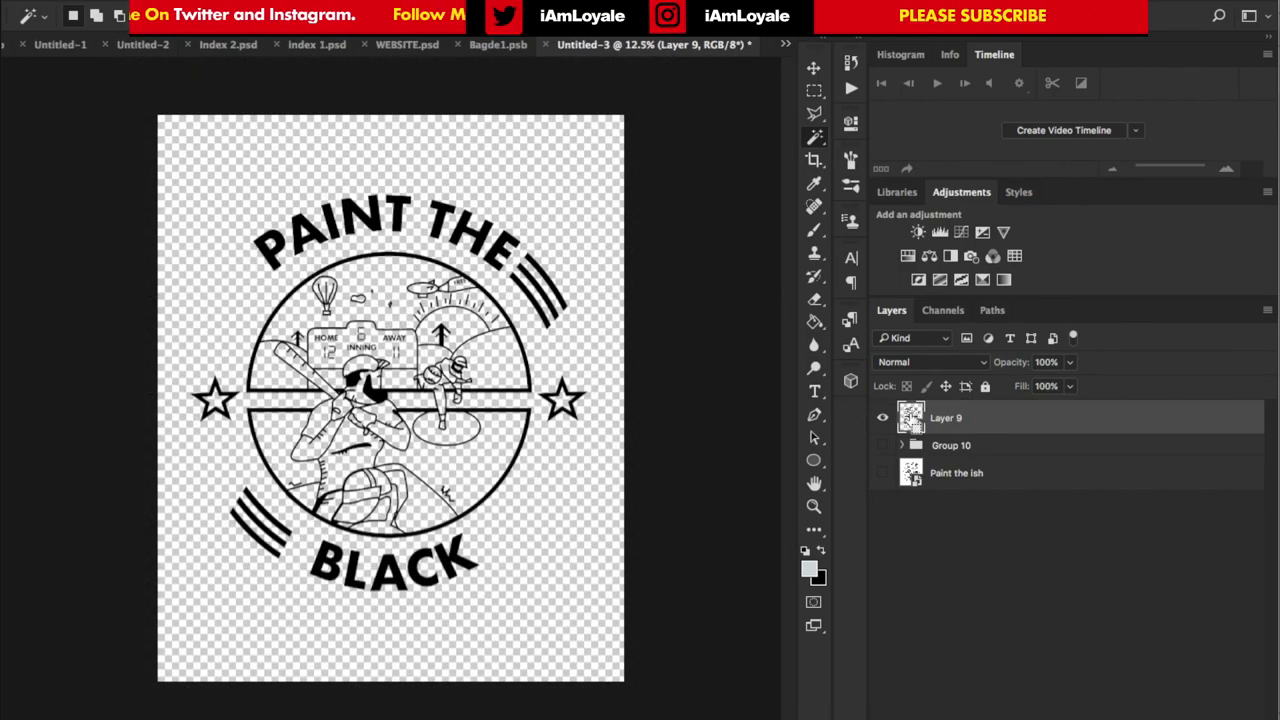
Copy the Layer 9 artwork, switch to Illustrator and paste it onto Layer 2
ctrl+click(910, 420)
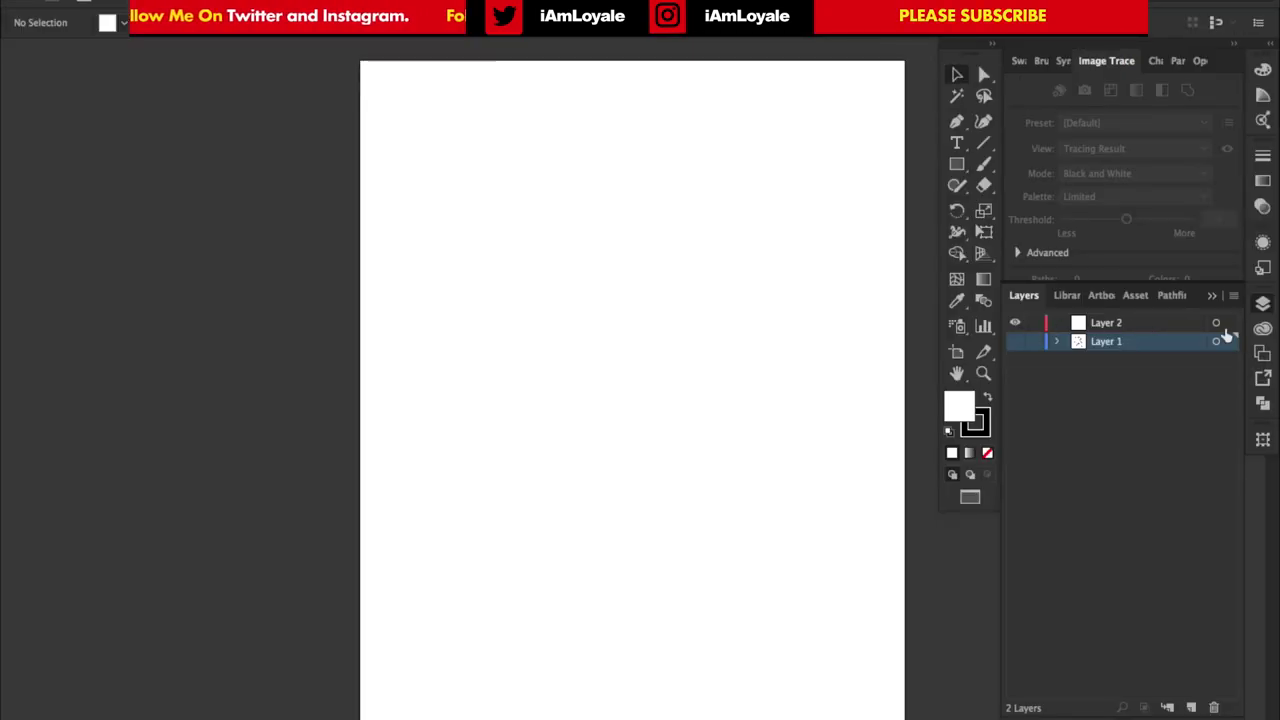
click(1217, 324)
click(1181, 325)
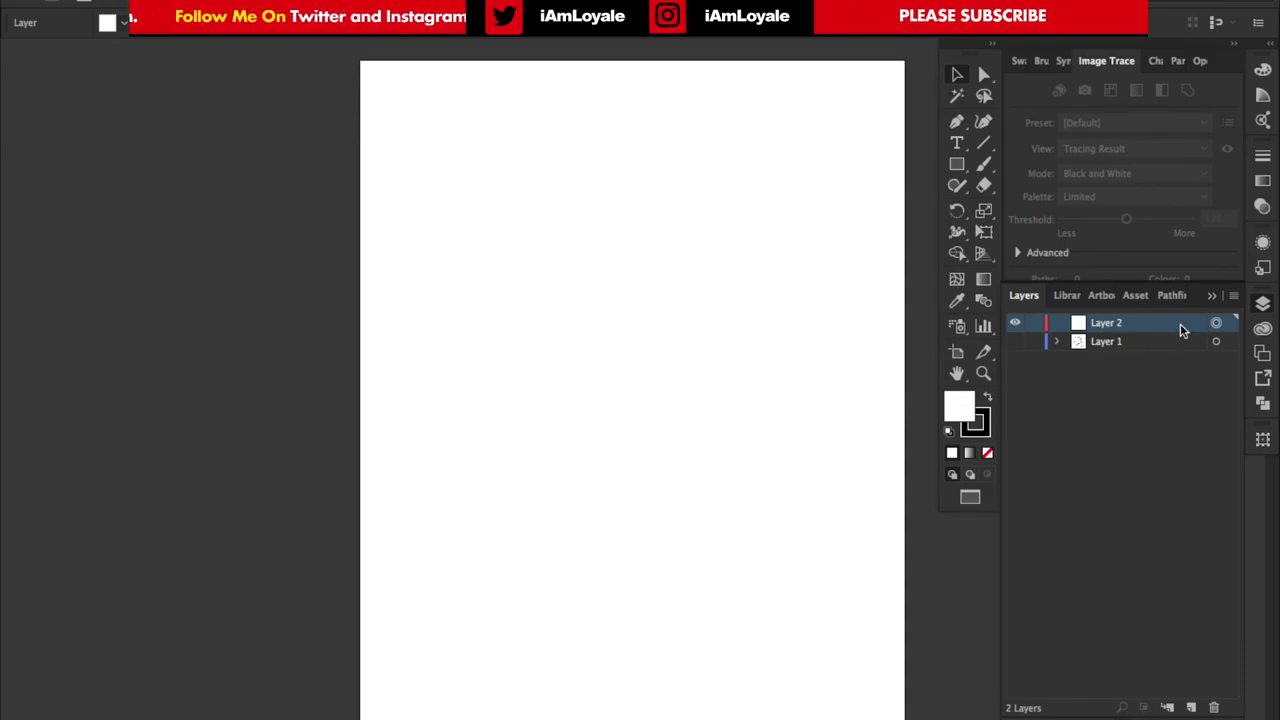
key(super+v)
click(728, 124)
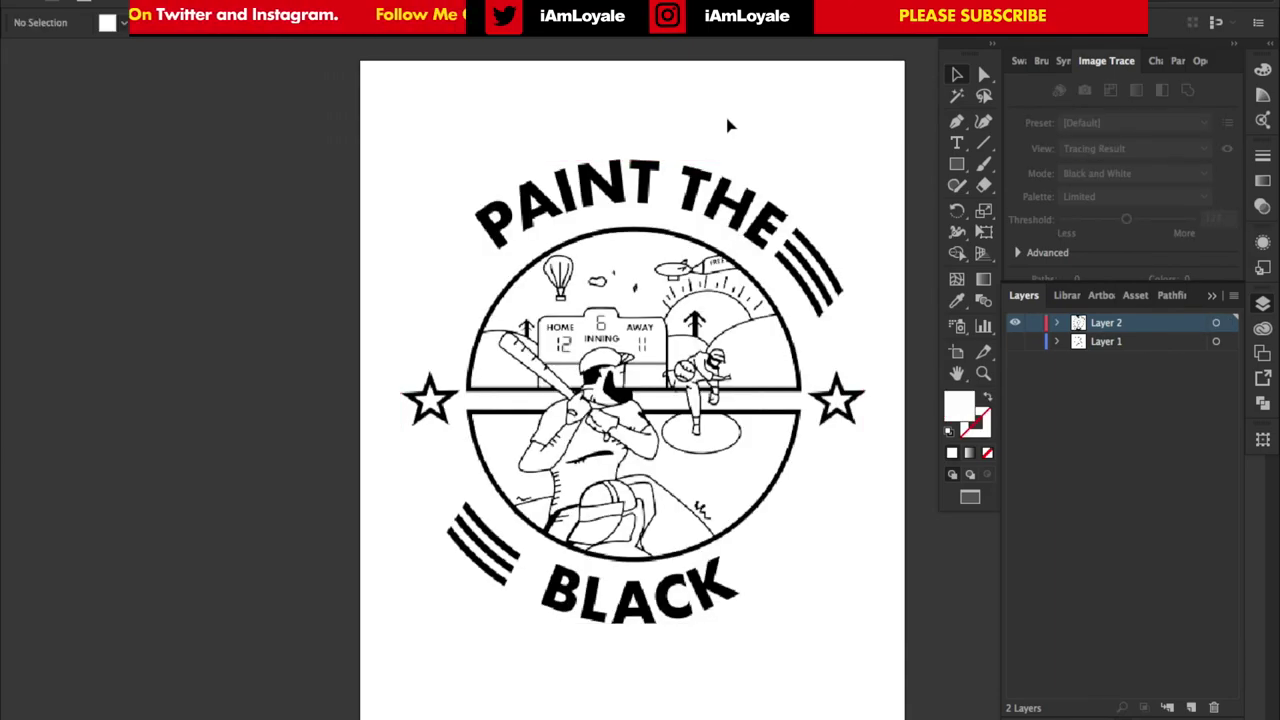
Vectorize the pasted badge artwork with Image Trace in Black and White mode and inspect the traced lines
scroll(728, 124, right, 3)
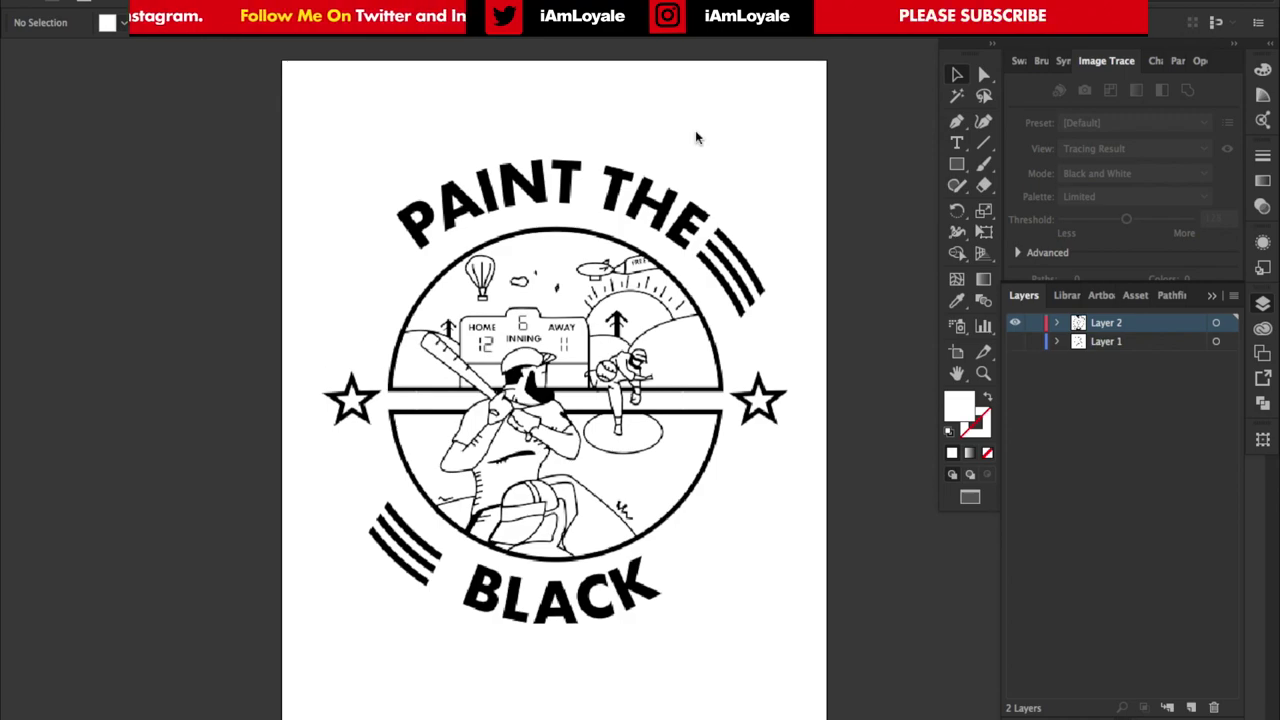
click(616, 178)
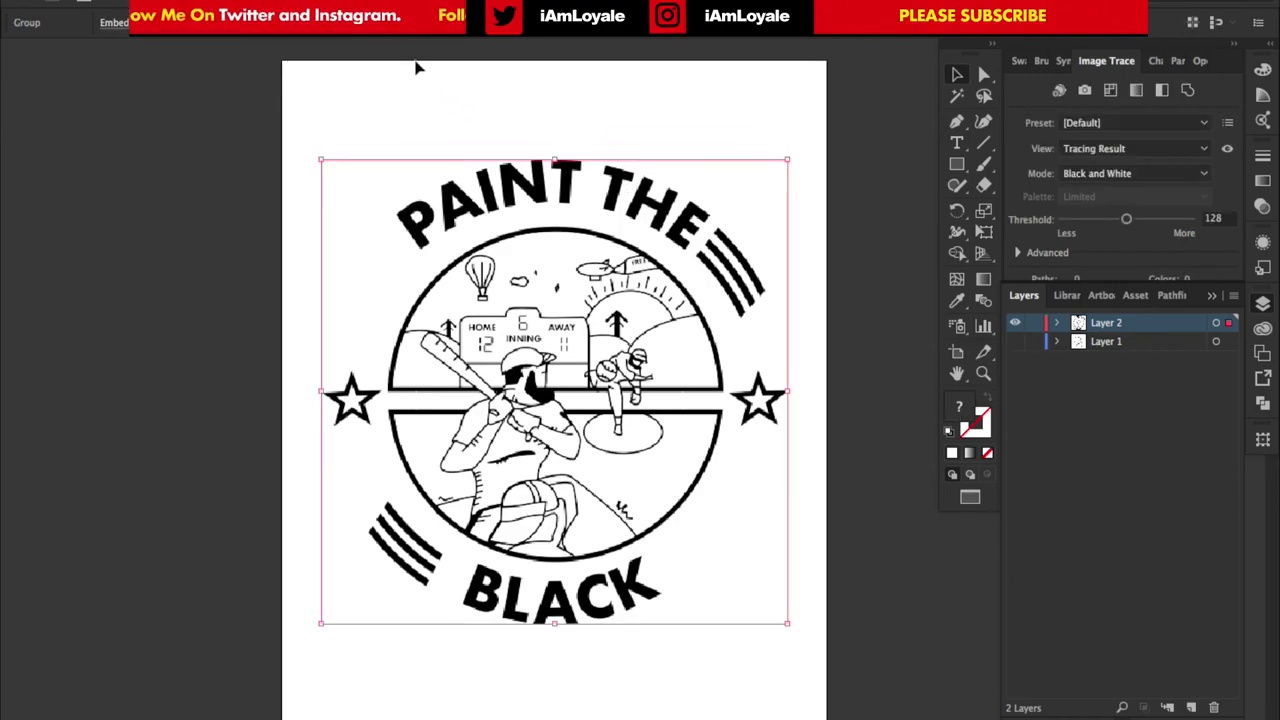
click(853, 305)
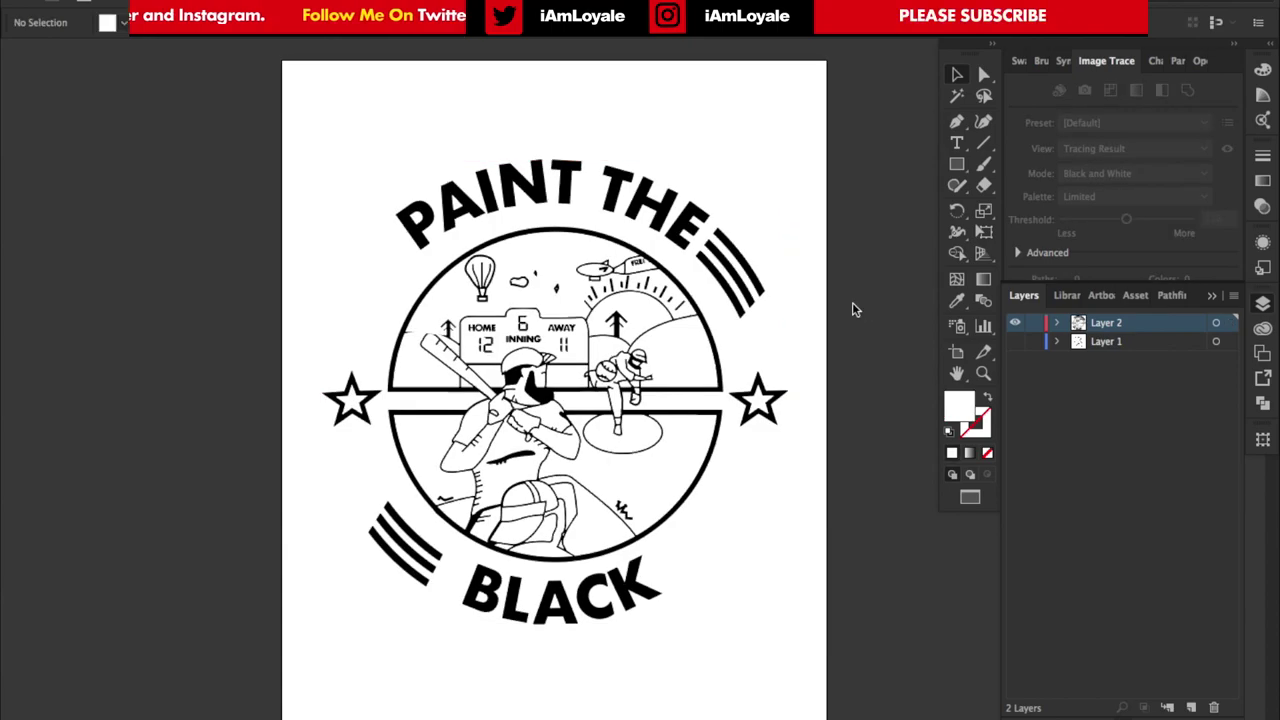
key(super+equal)
key(super+equal)
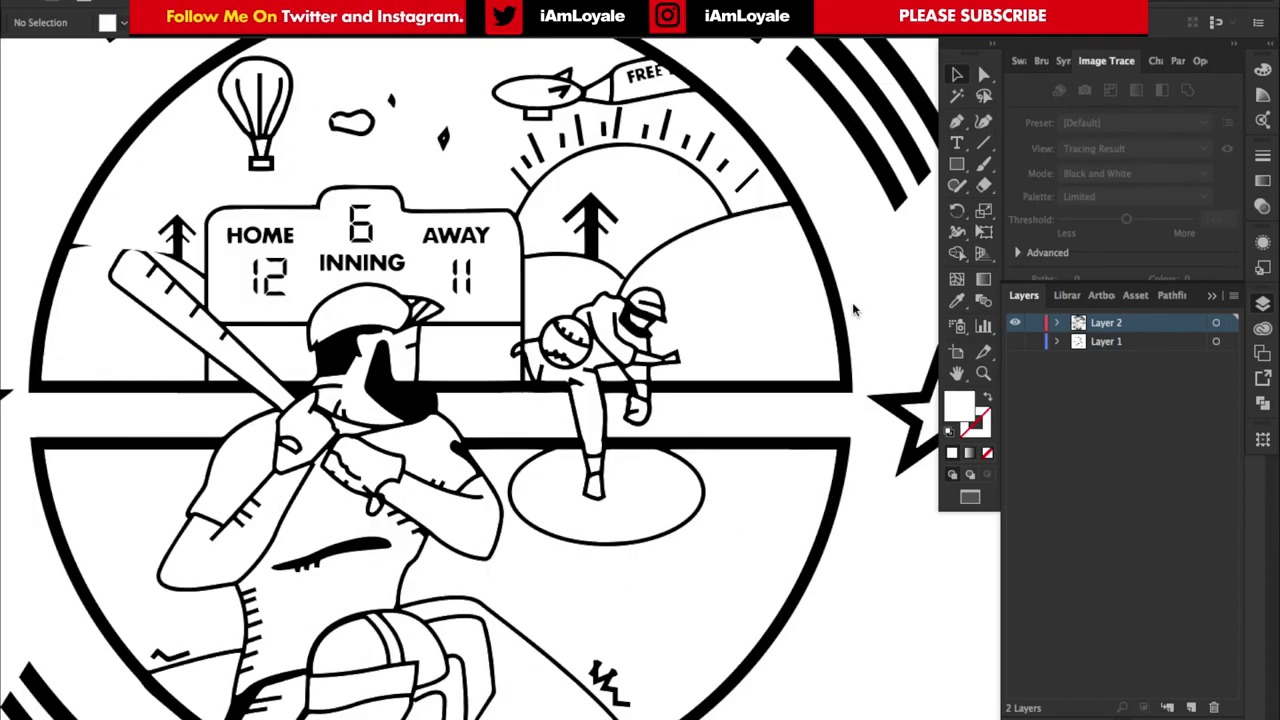
key(ctrl+minus)
key(ctrl+minus)
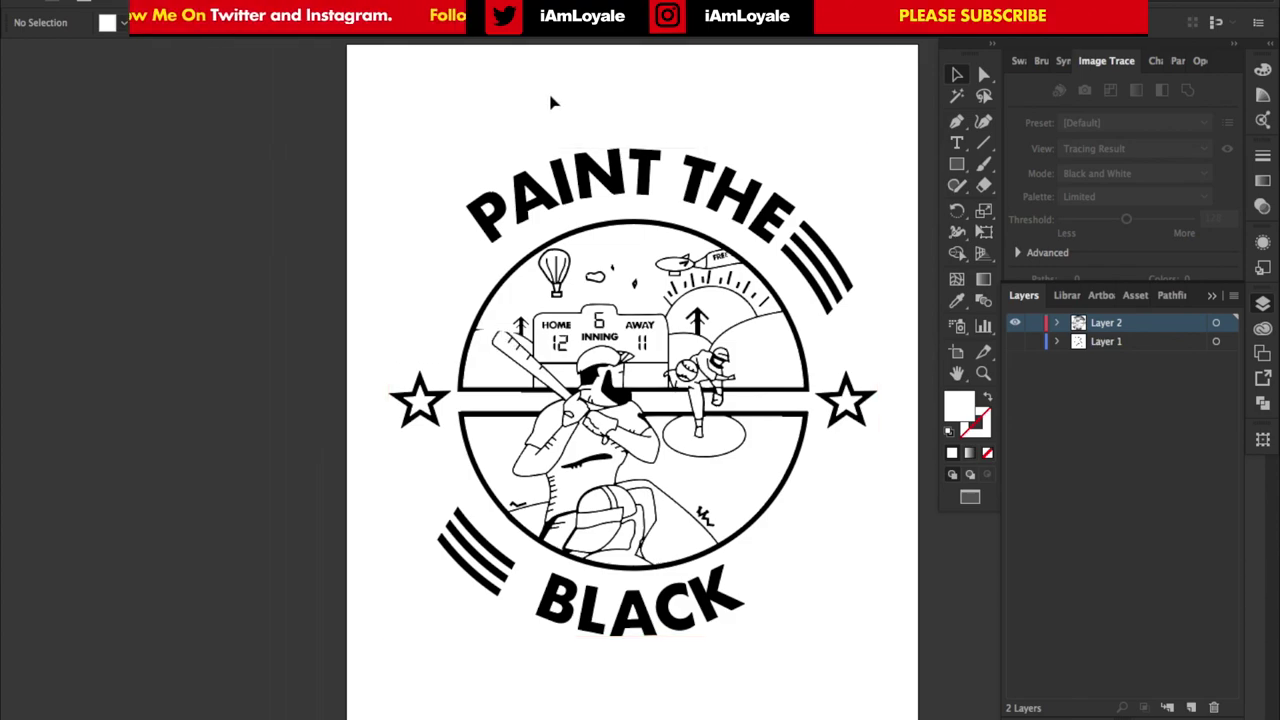
Select the white areas of the traced badge artwork on Layer 2 with the Magic Wand tool
click(634, 206)
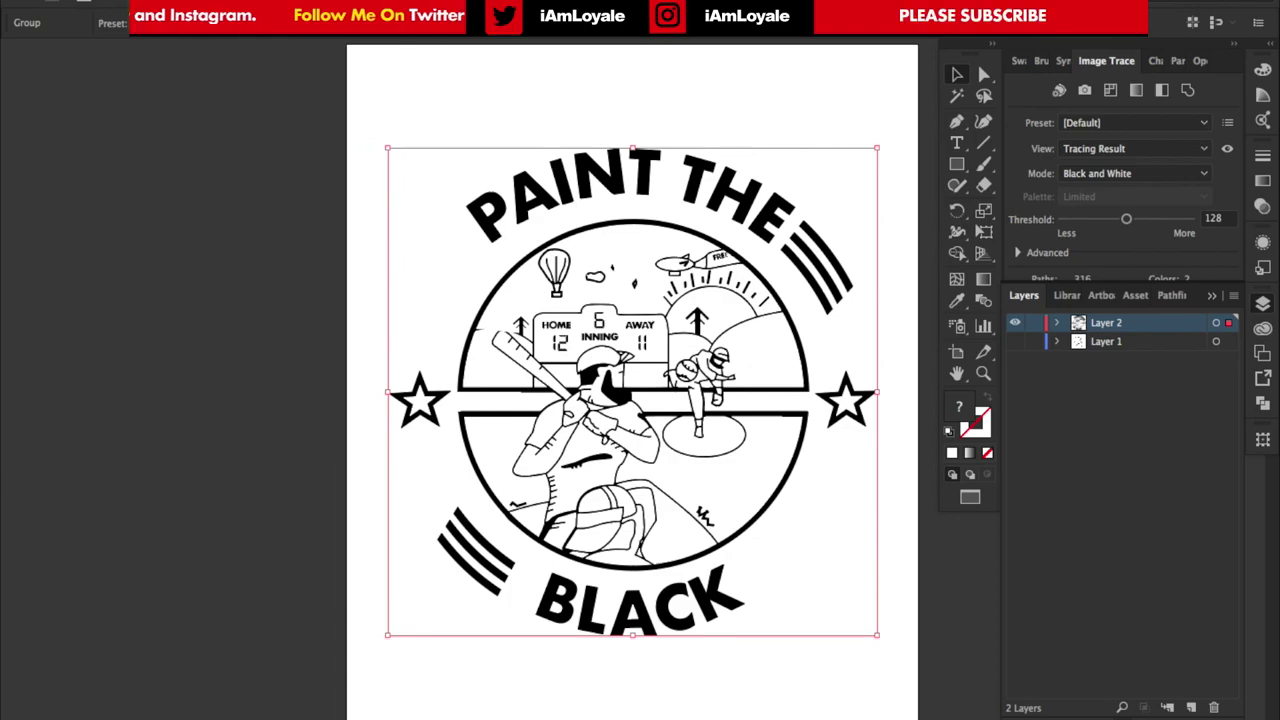
click(905, 125)
click(957, 96)
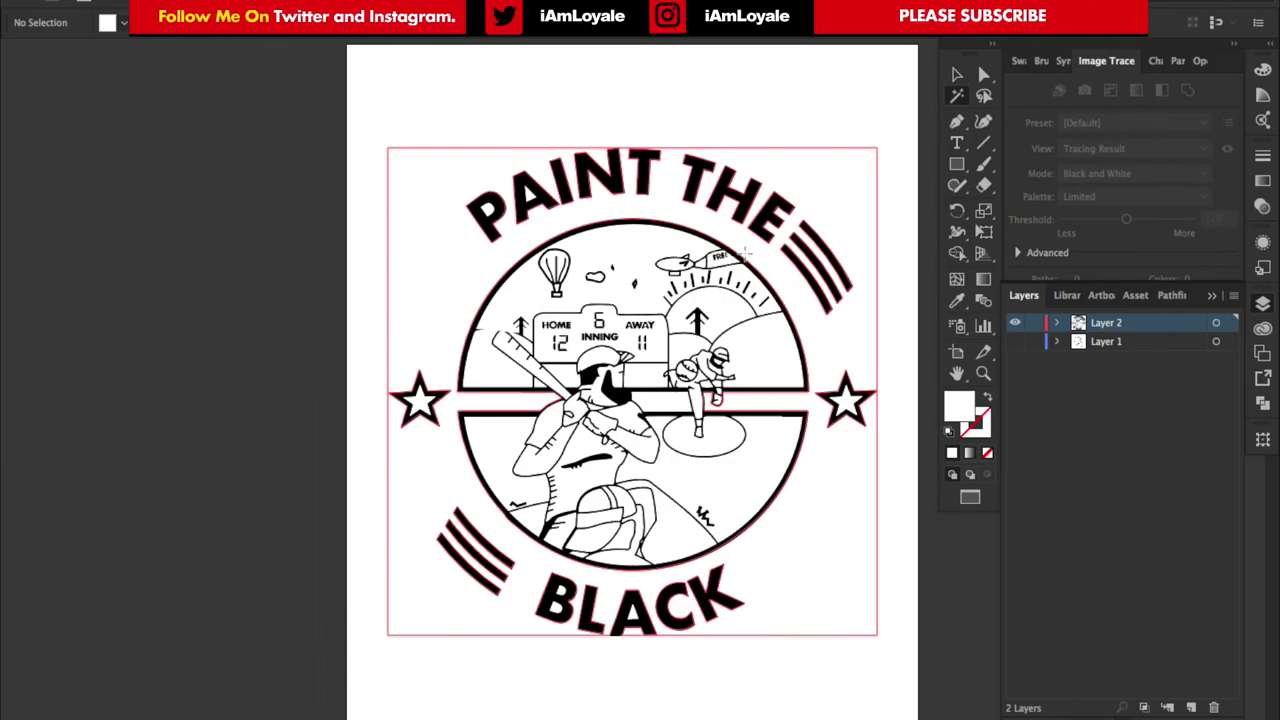
click(747, 245)
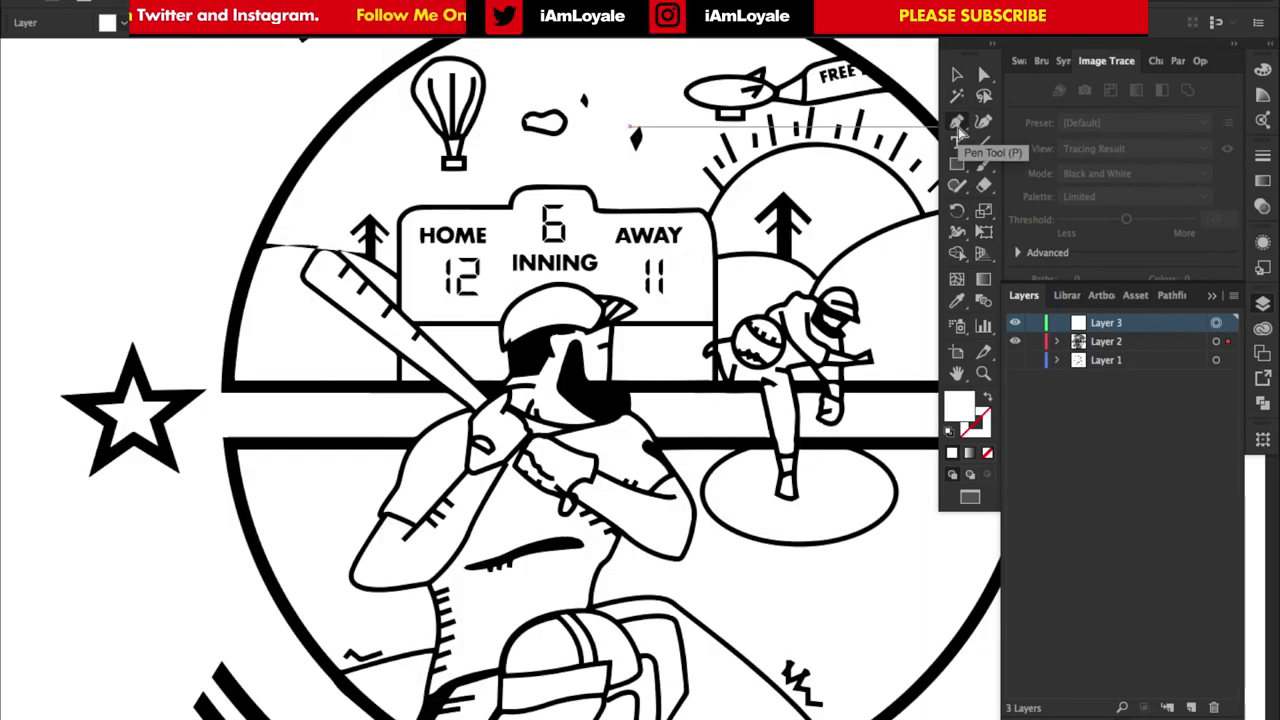
On Layer 3, trace the curved hill line behind the bat with the Pen tool, from the circle's edge to the tree beside the scoreboard
key(super+equal)
key(super+equal)
scroll(86, 348, left, 4)
scroll(86, 348, up, 2)
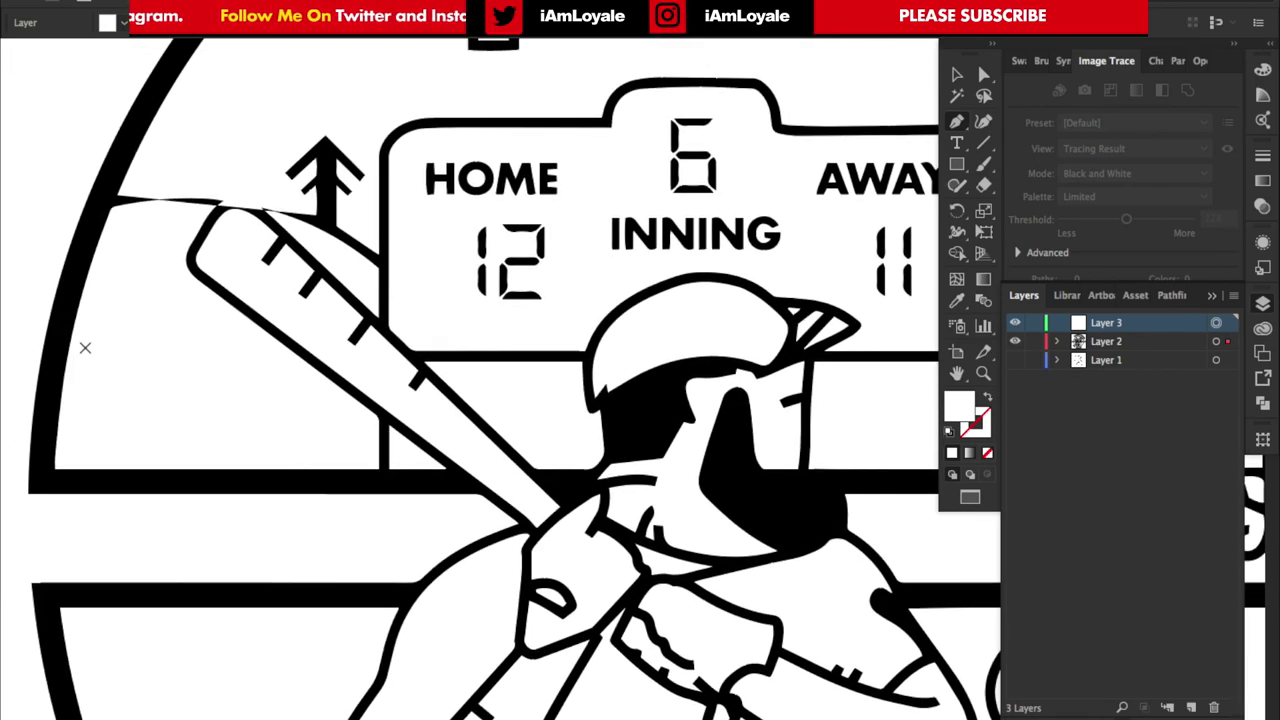
click(102, 204)
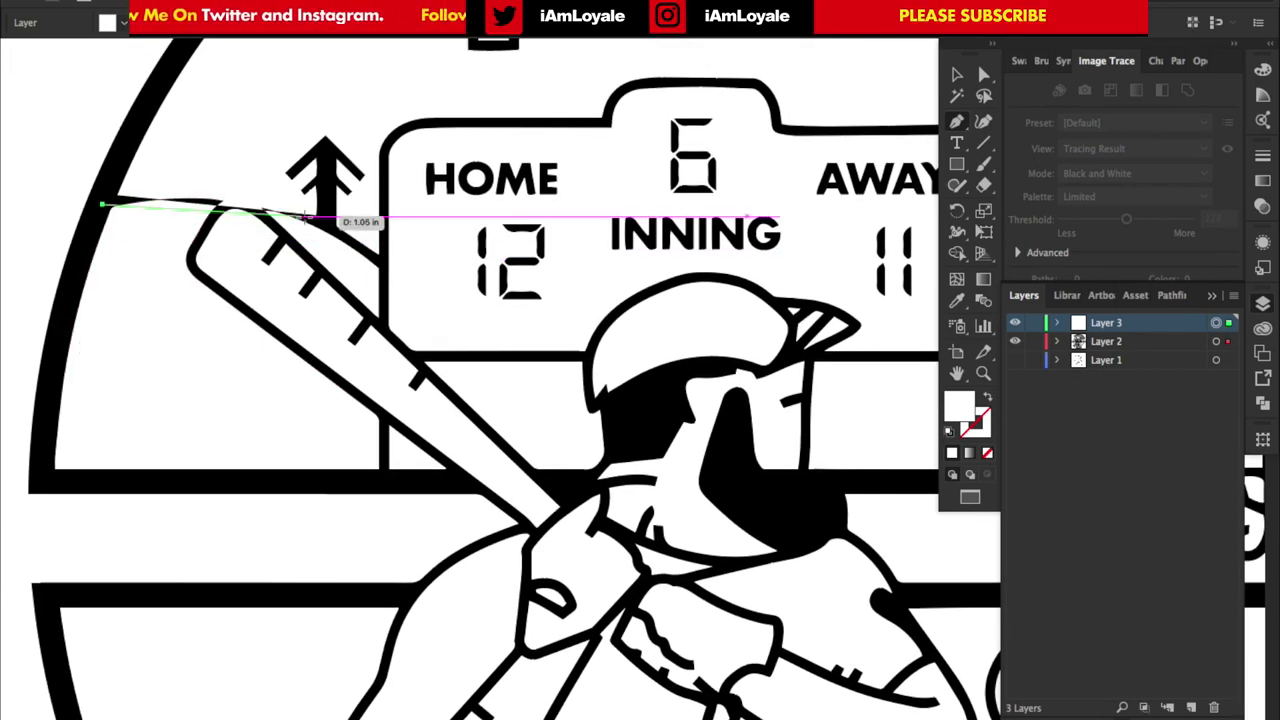
drag(317, 215, 470, 260)
drag(360, 234, 324, 222)
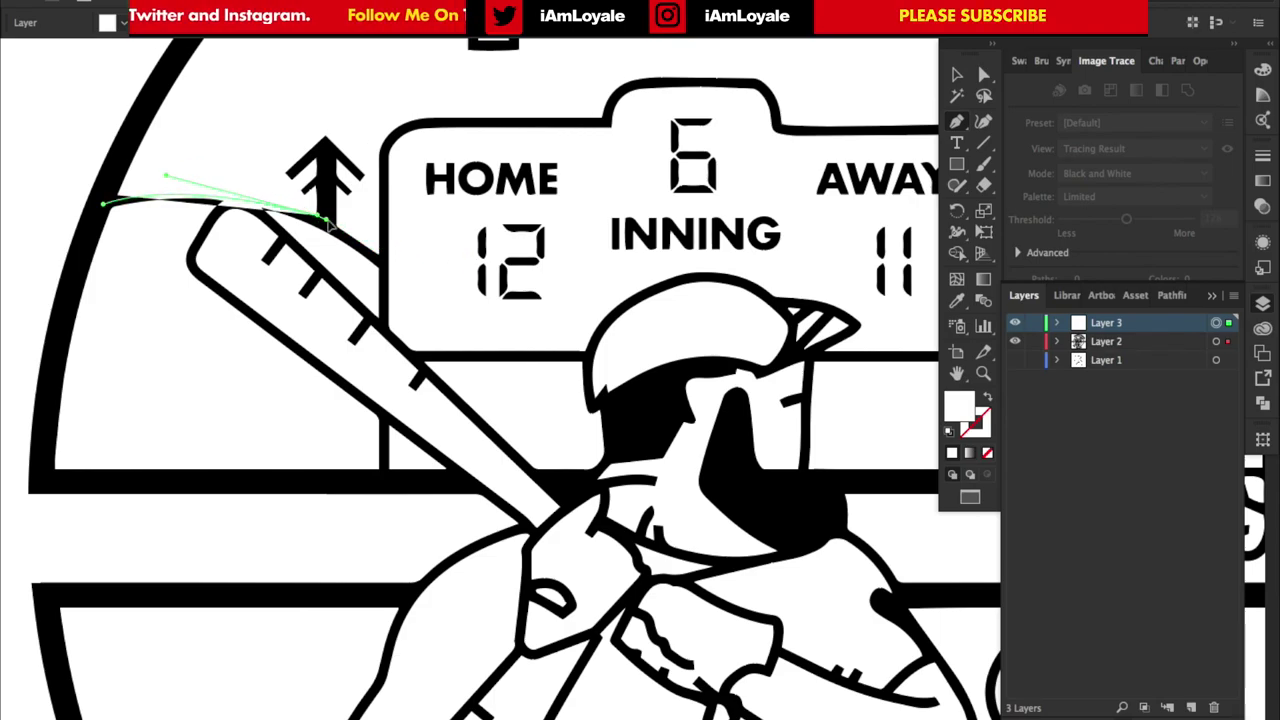